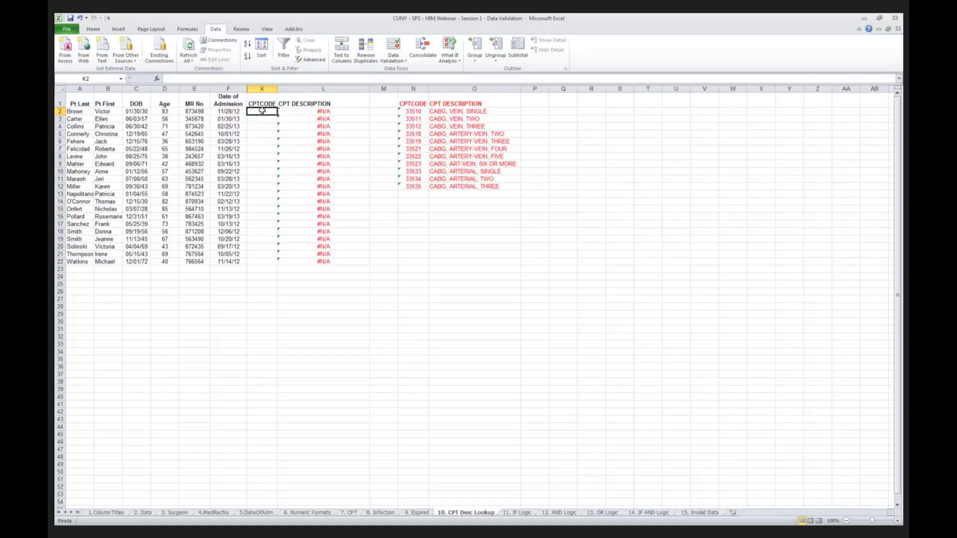
Step: Select the CPTCODE cells K2:K22 and set Data Validation to allow a List
left_click_drag(261, 111, 270, 261)
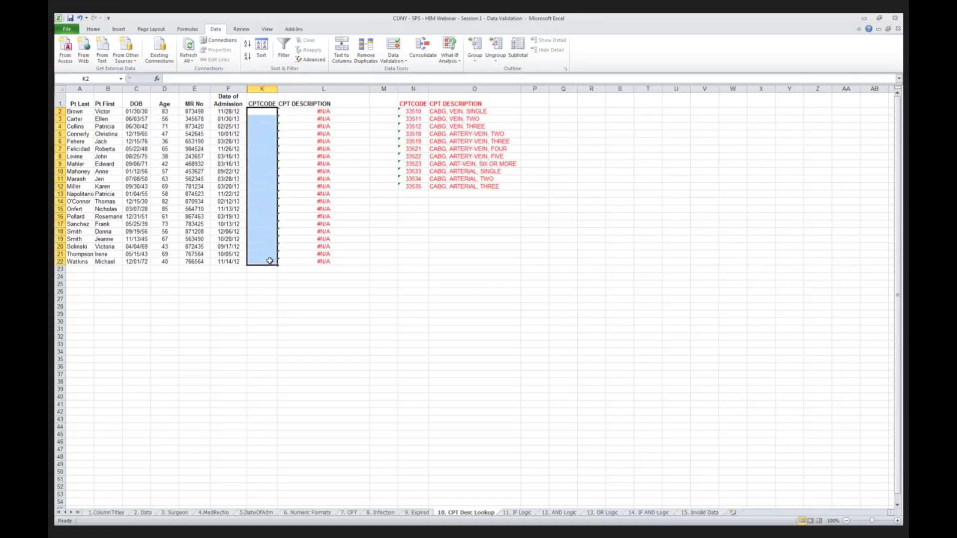
left_click(394, 56)
left_click(399, 72)
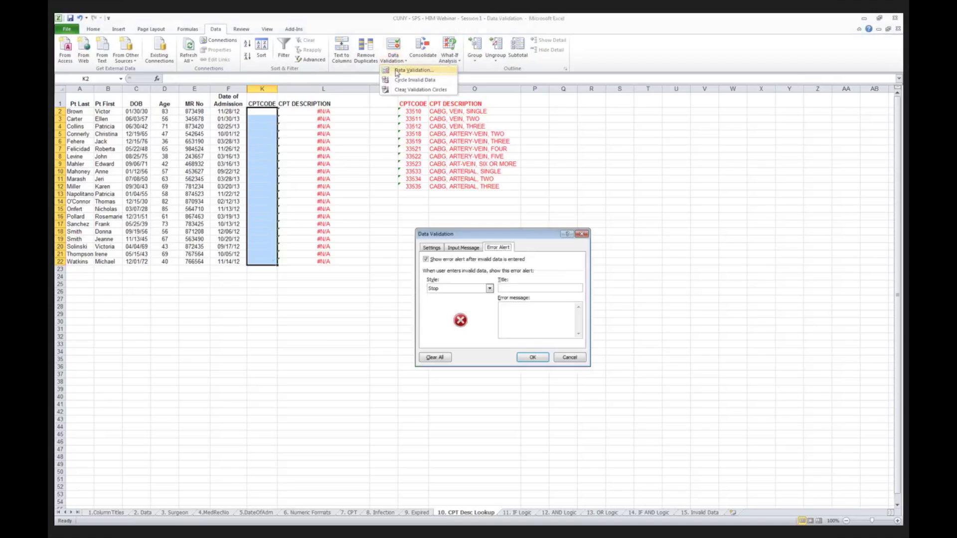
left_click(431, 249)
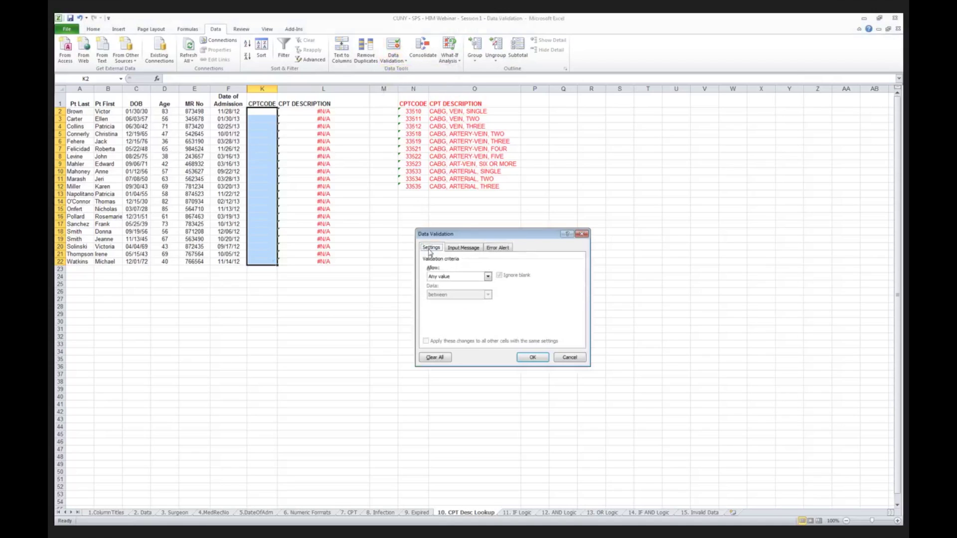
left_click(488, 277)
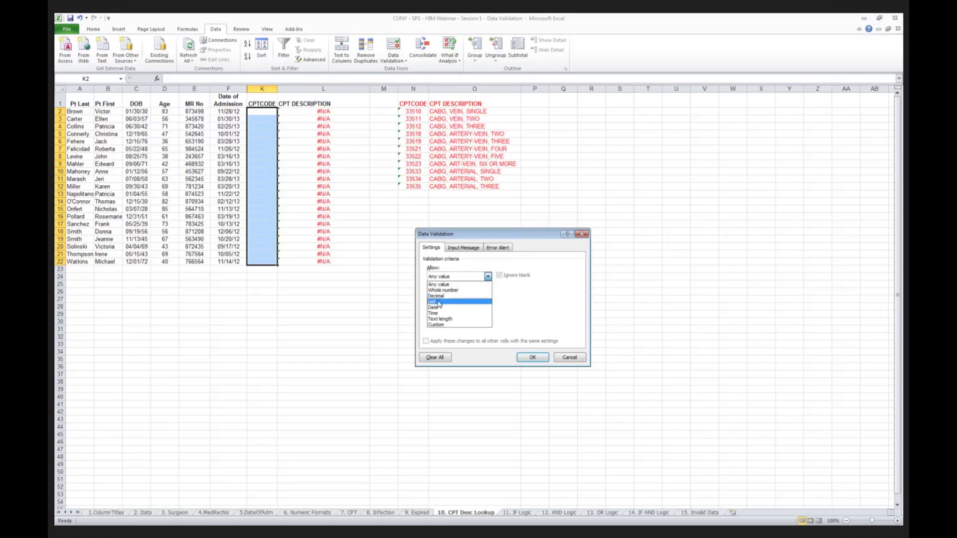
left_click(439, 302)
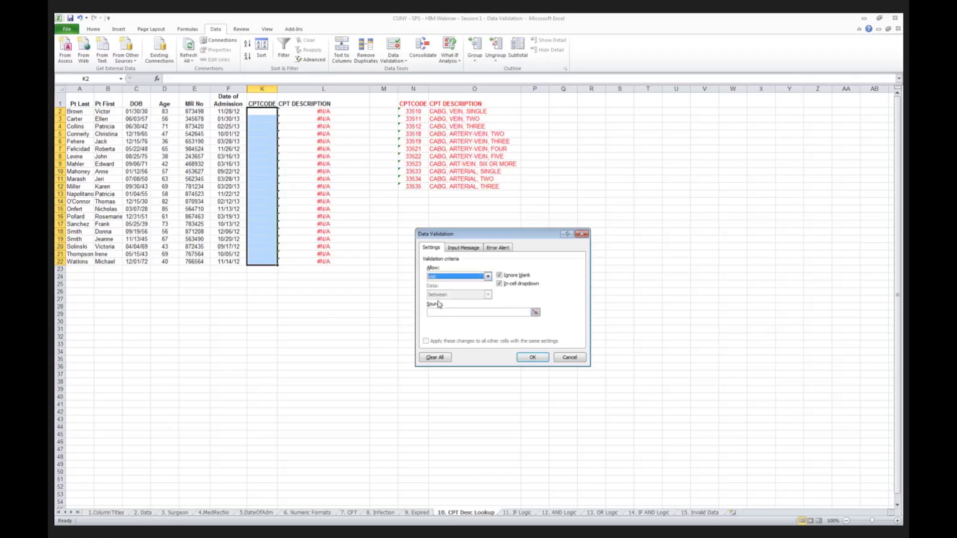
Step: Pick the list source range, which mistakenly ends up pointing into column K
left_click(535, 312)
left_click_drag(413, 111, 418, 189)
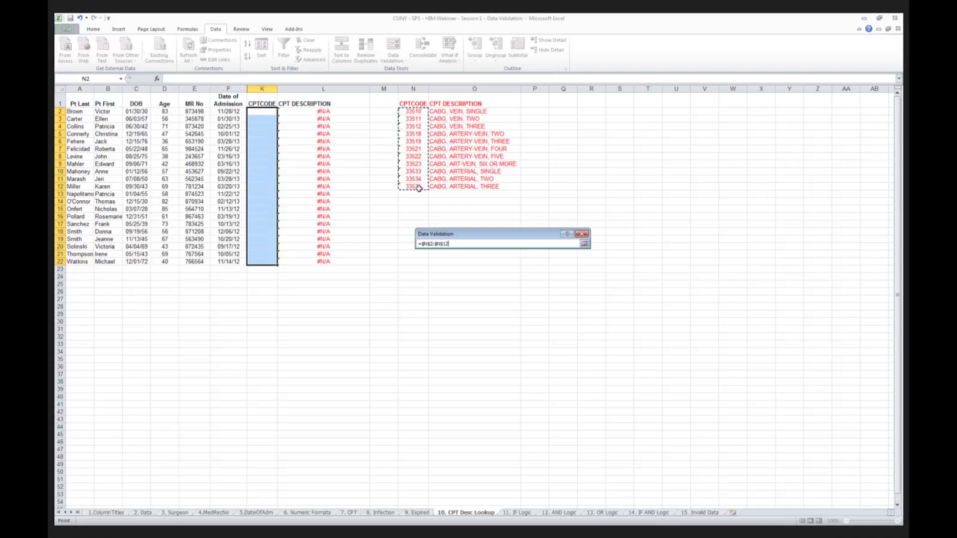
left_click(262, 111)
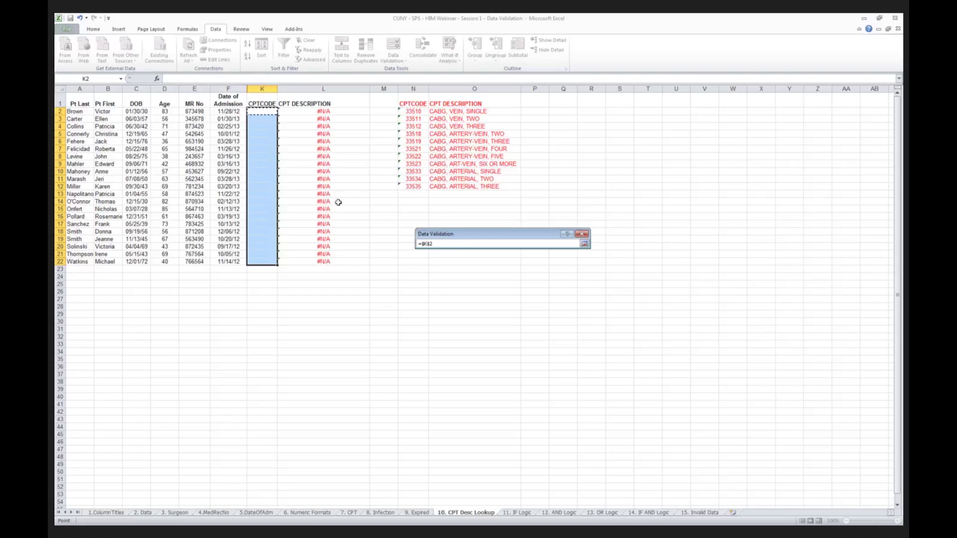
type("33")
key("Return")
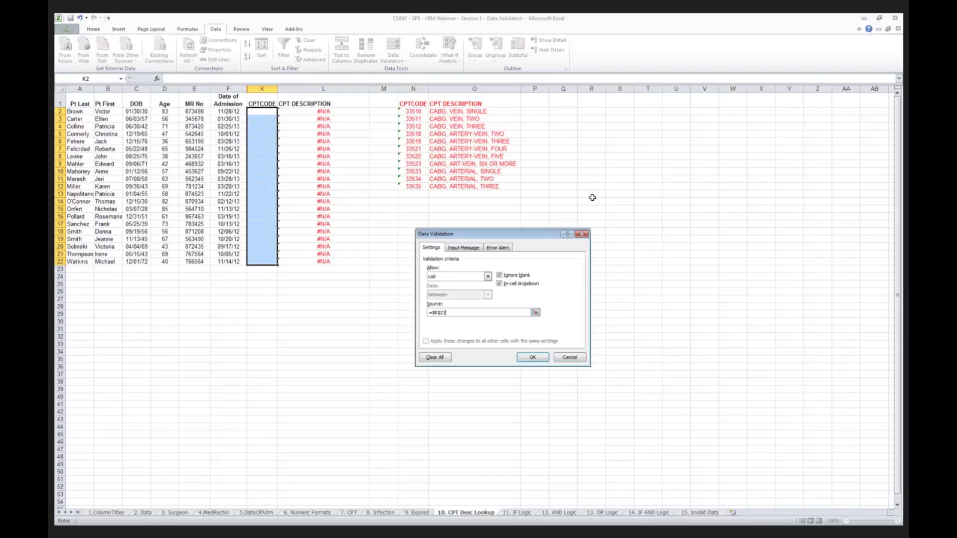
Step: Discard the botched settings and redo the List validation with source $N$2:$N$12
left_click(569, 357)
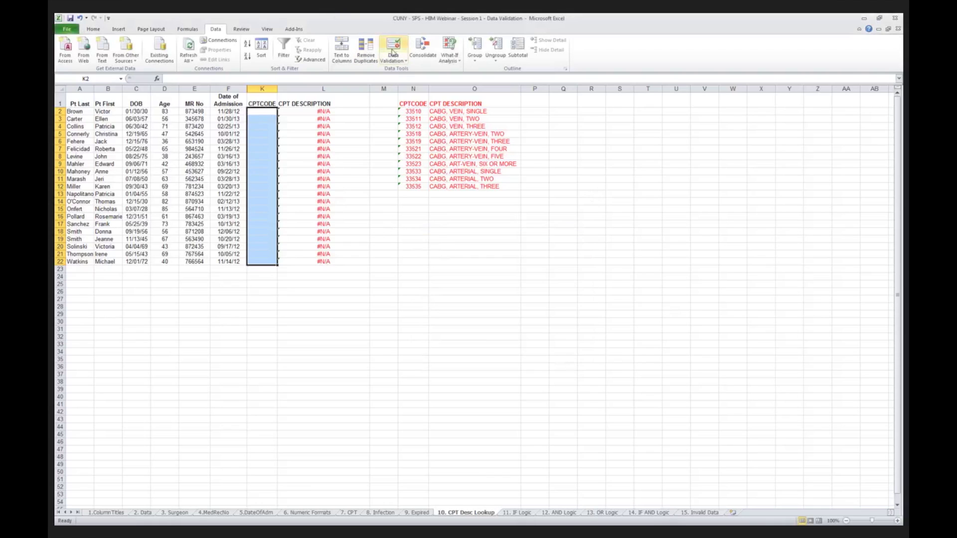
left_click(393, 51)
left_click(487, 277)
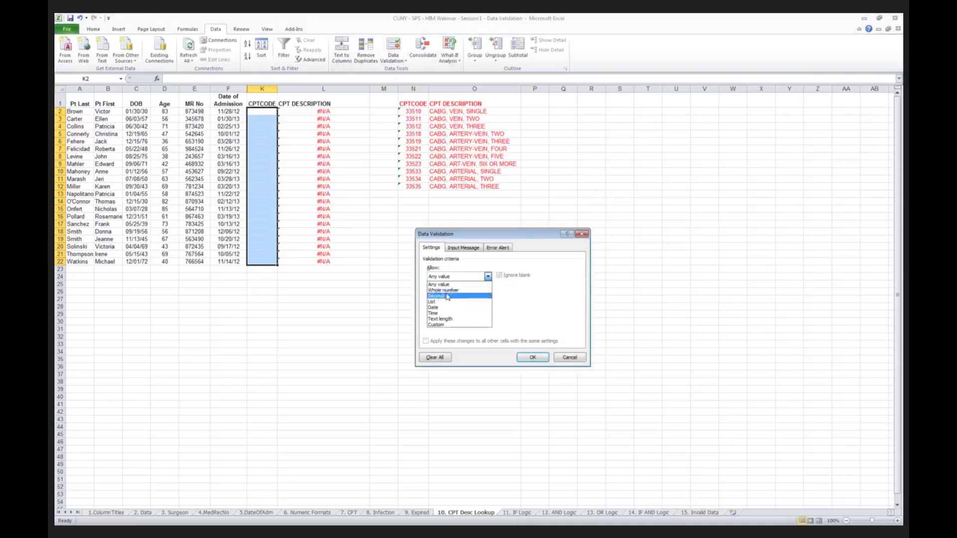
left_click(444, 302)
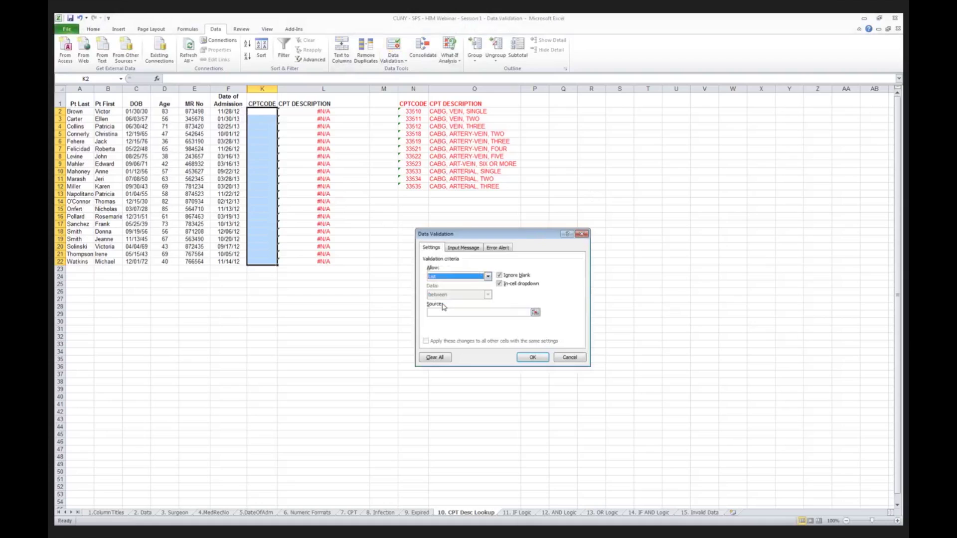
left_click(535, 313)
left_click_drag(414, 111, 416, 190)
left_click(584, 243)
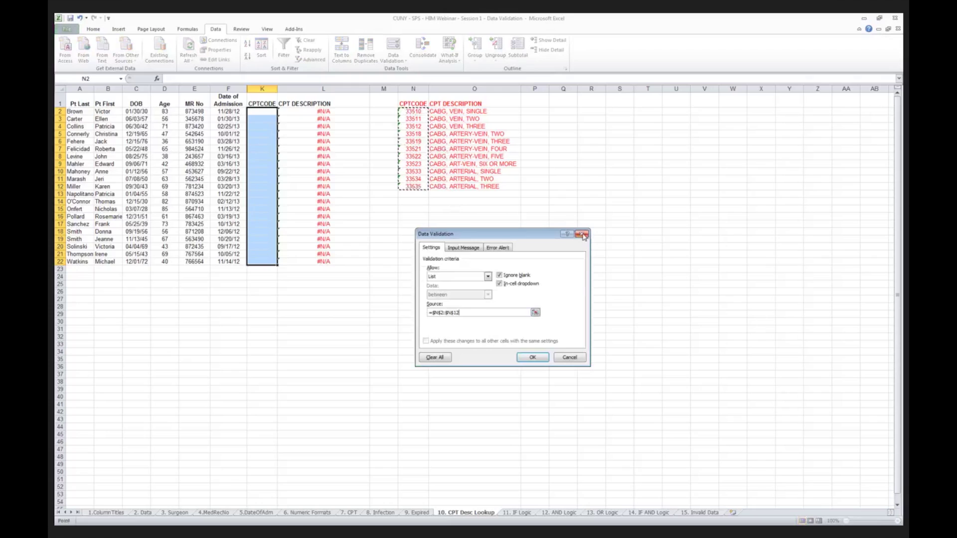
Step: Add input message 'Input Valid CPT Code' and error alert 'Invalid CPT Code. Please Check.'
left_click(464, 248)
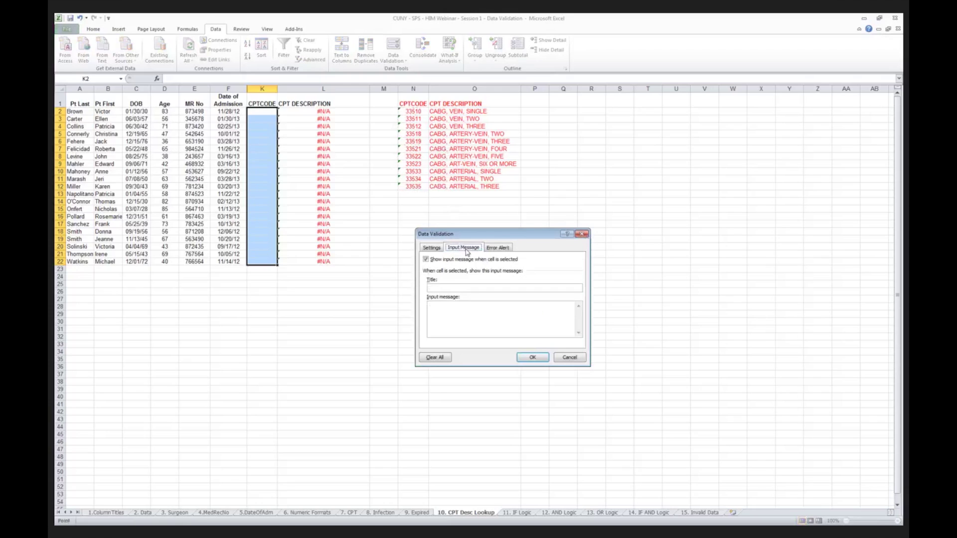
left_click(442, 308)
type("Input Valid CPT Code.")
left_click(498, 248)
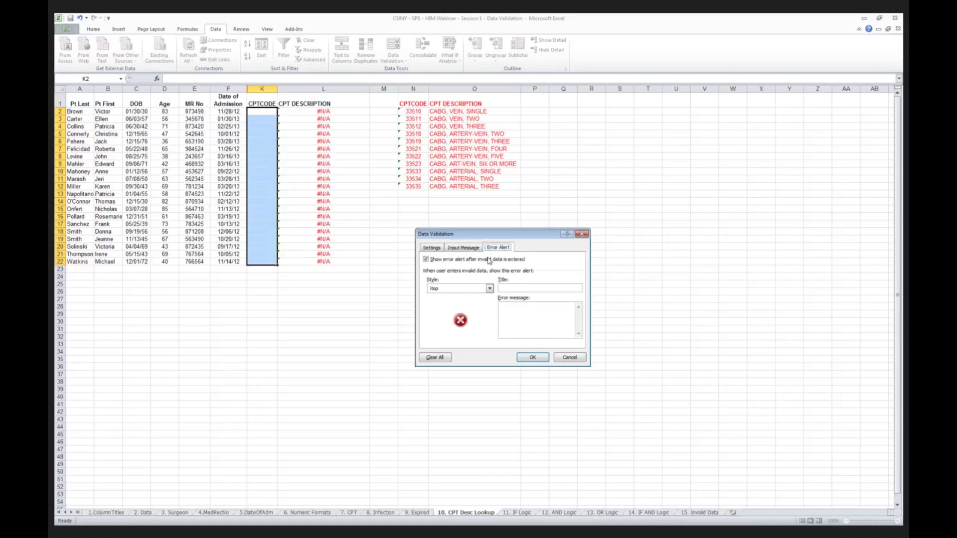
left_click(509, 313)
type("Invalid CPT Code.  Please Check.")
Step: Apply the validation, choose 33510 in K2, and compare its lookup with table cell O2
left_click(532, 358)
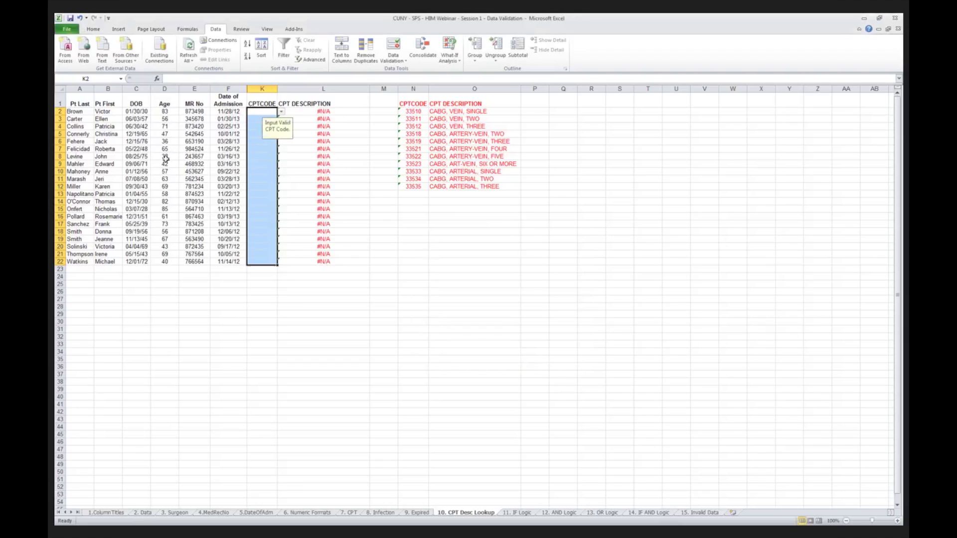
left_click(282, 113)
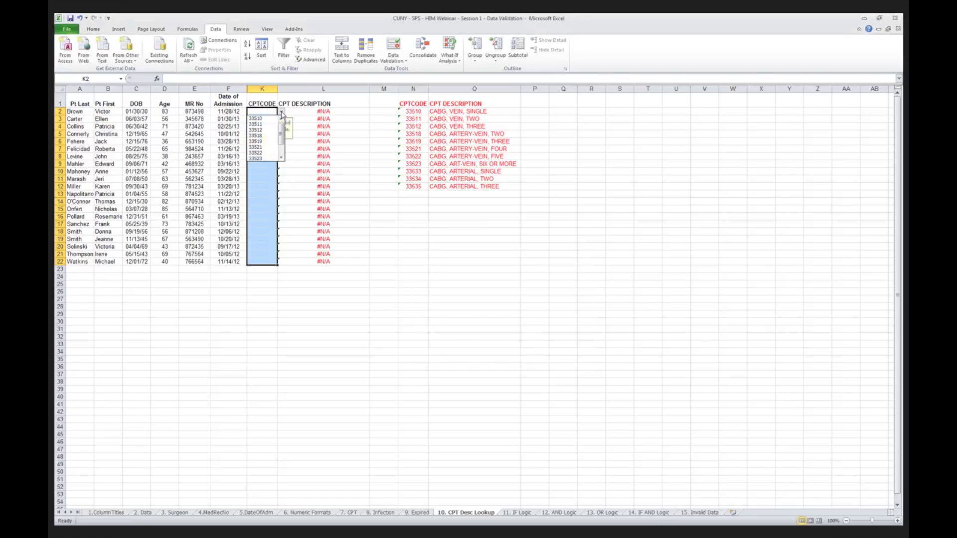
left_click(257, 119)
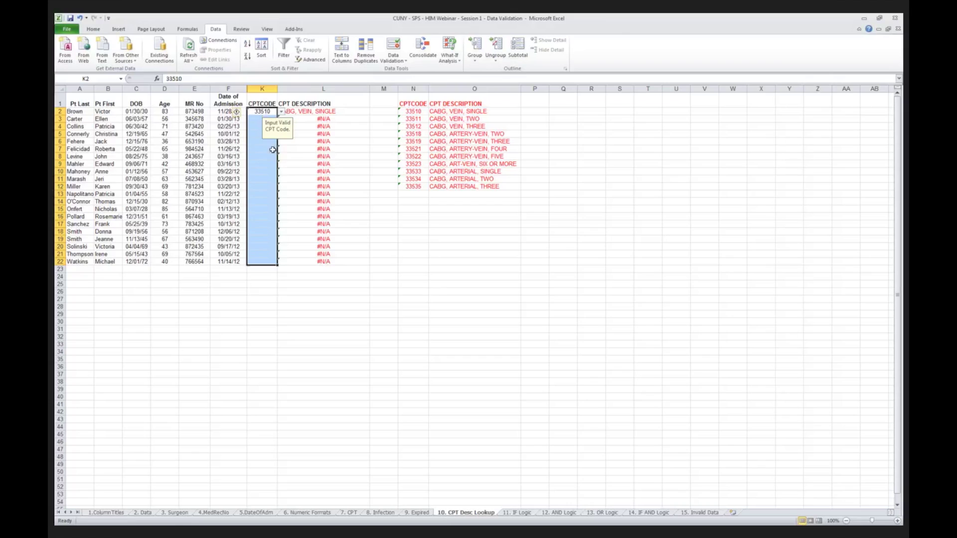
left_click(299, 159)
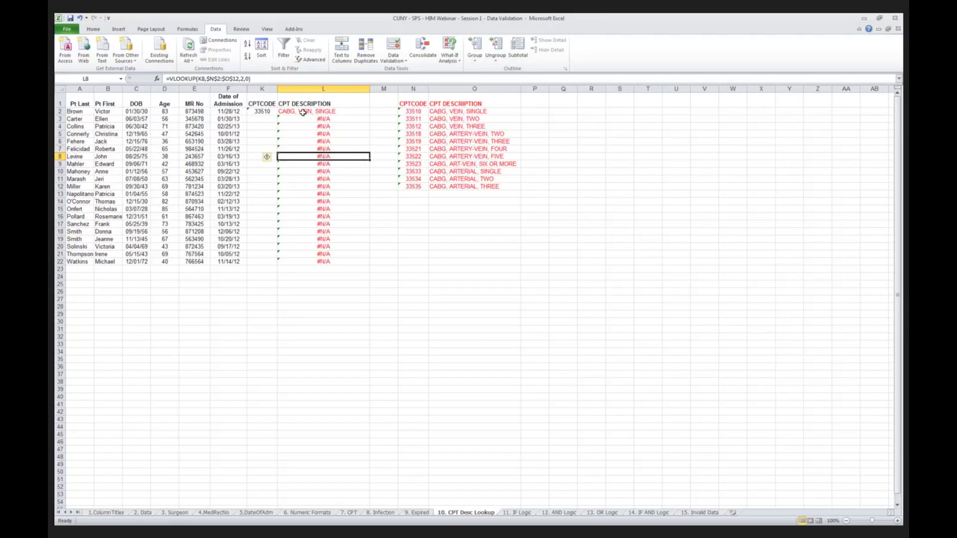
left_click(455, 111)
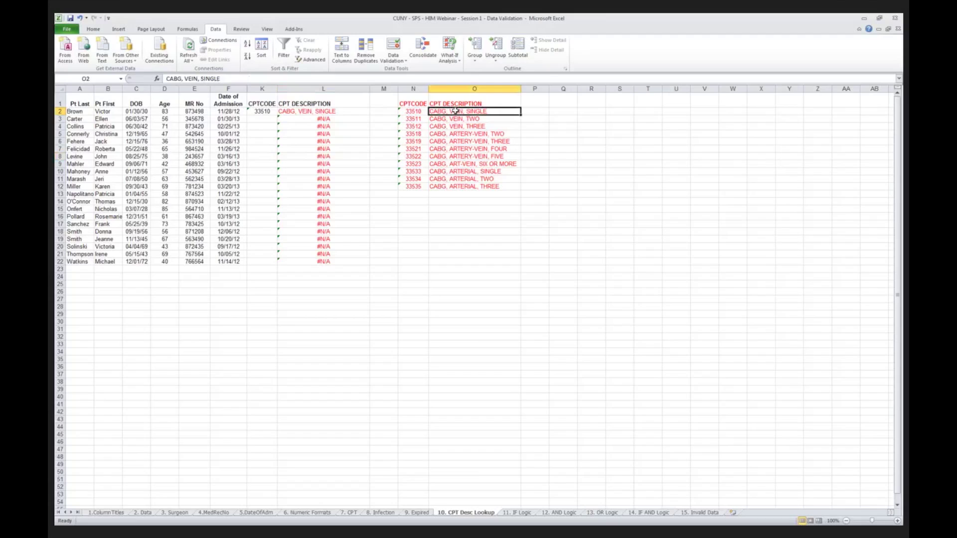
Step: Choose 33522 from K3's dropdown, then review the description formulas and K4's input prompt
left_click(265, 120)
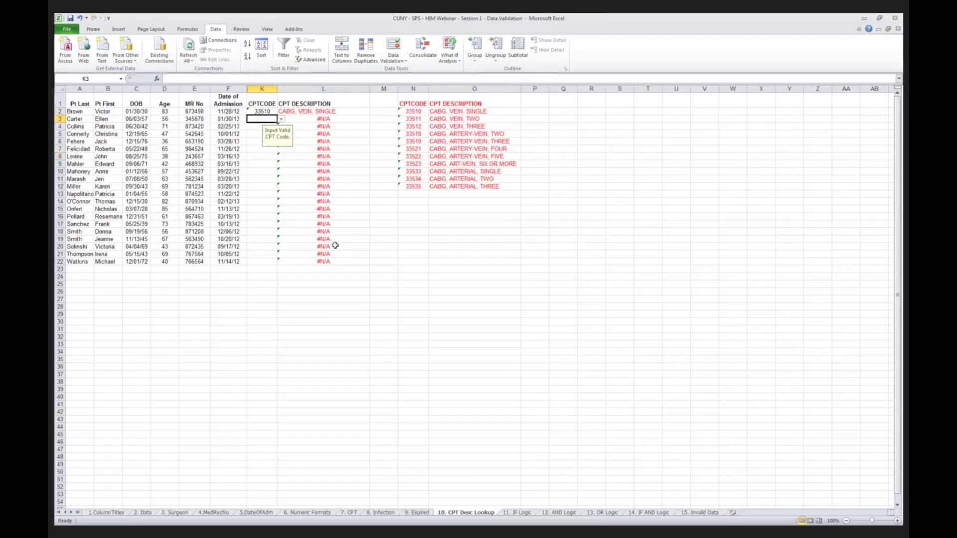
key("BackSpace")
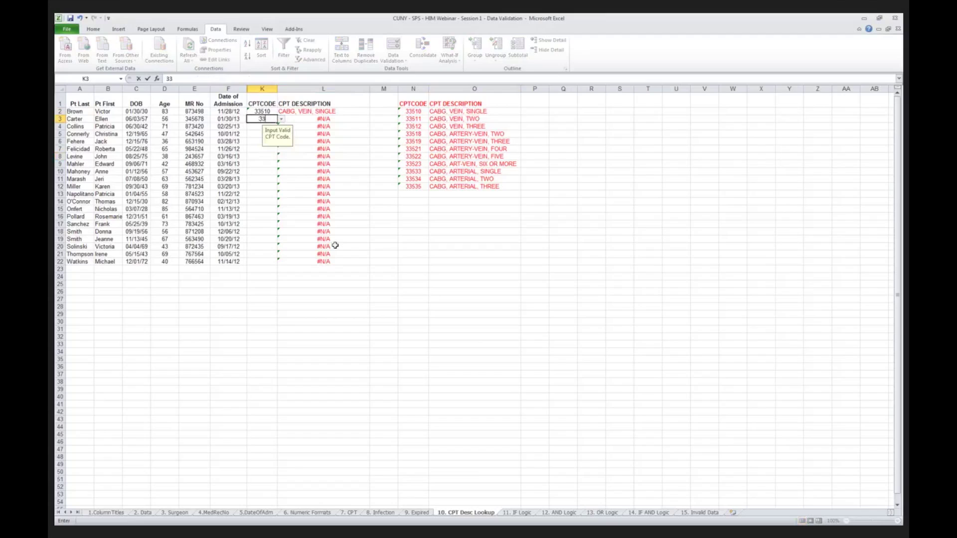
left_click(281, 120)
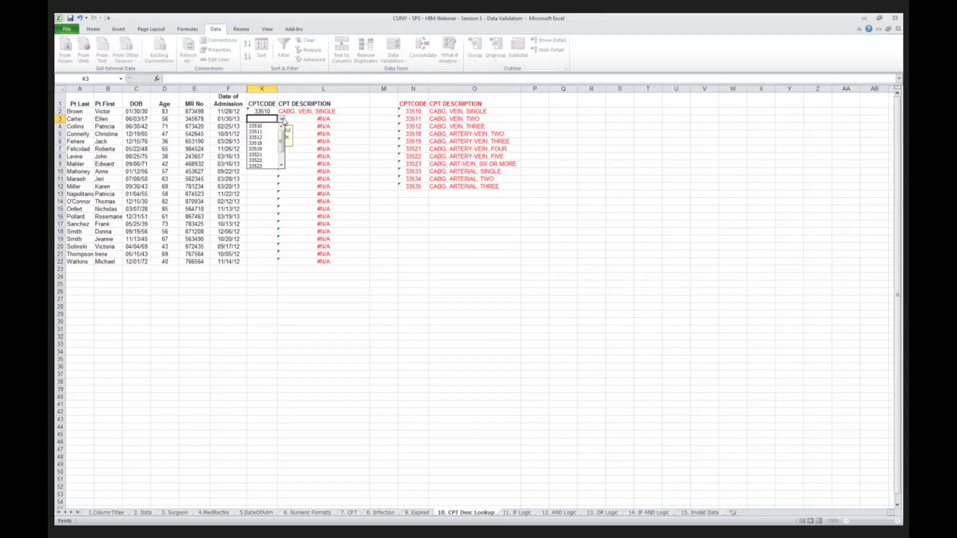
left_click(263, 161)
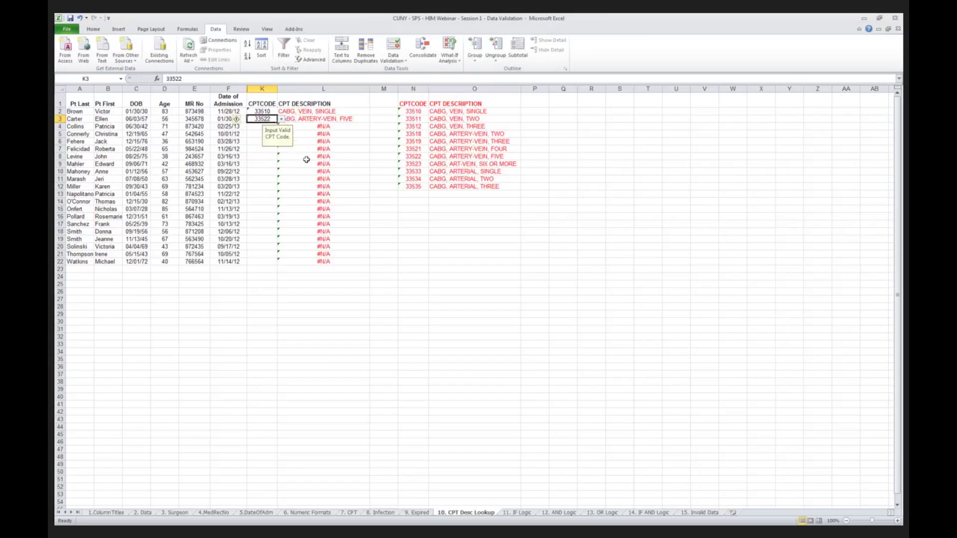
left_click(302, 142)
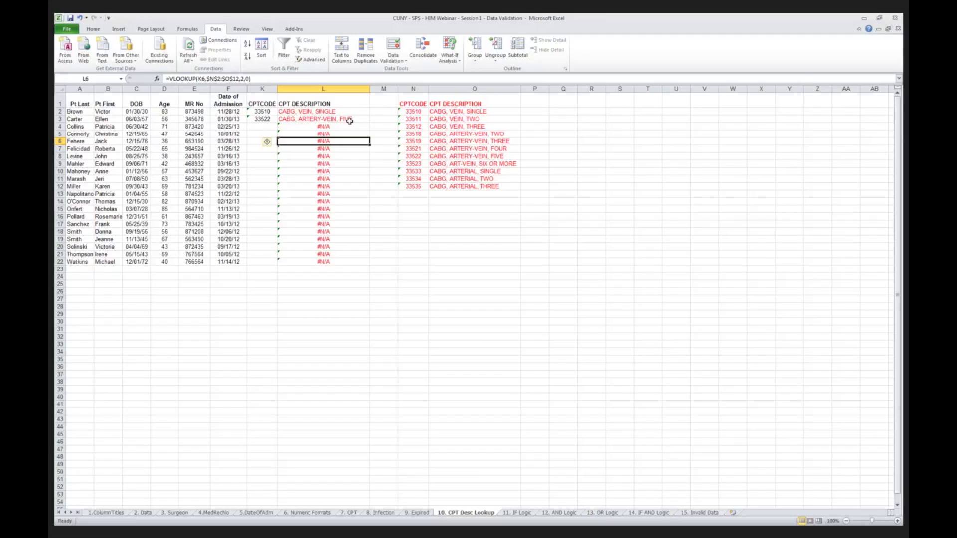
left_click(264, 128)
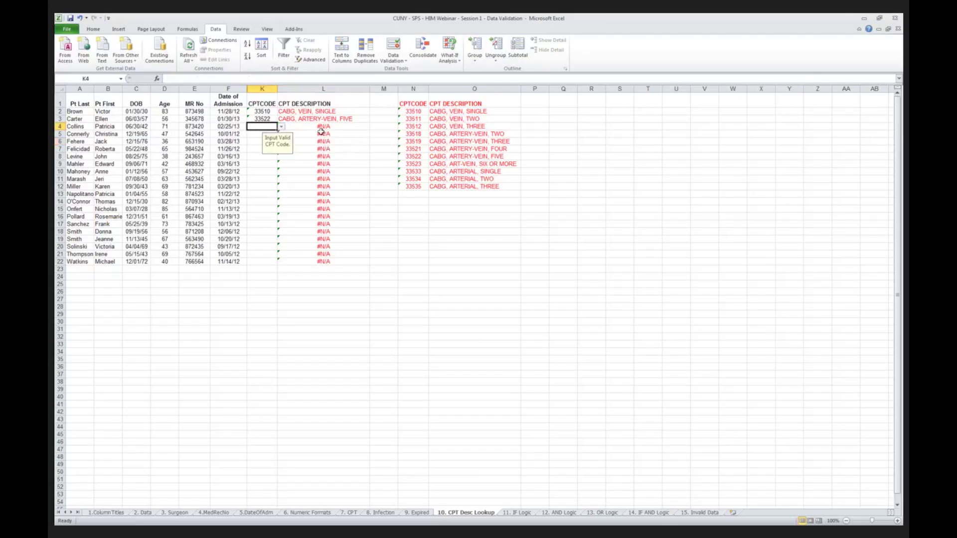
left_click(317, 113)
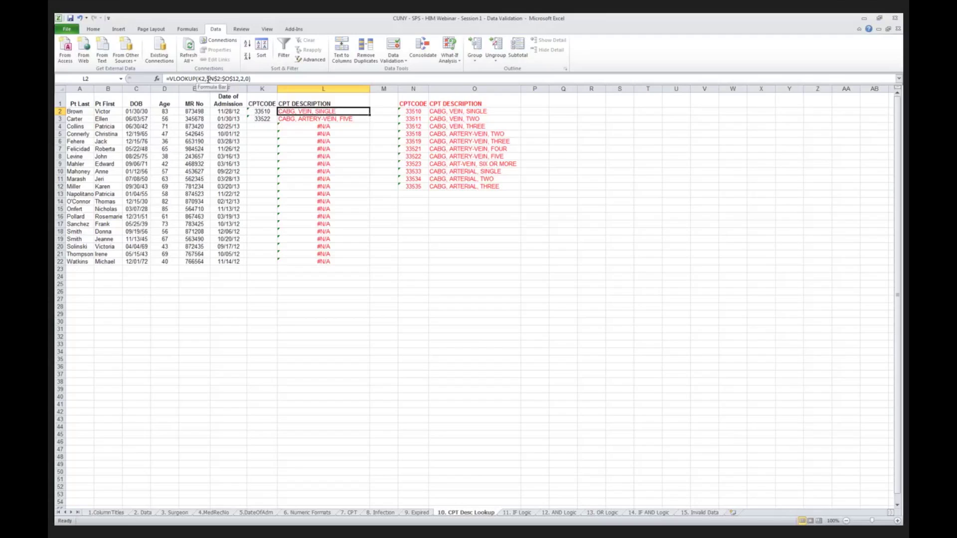
Step: Highlight the K2, $N$2:$O$12 and column index 2 arguments in L2's VLOOKUP formula
left_click_drag(208, 79, 239, 79)
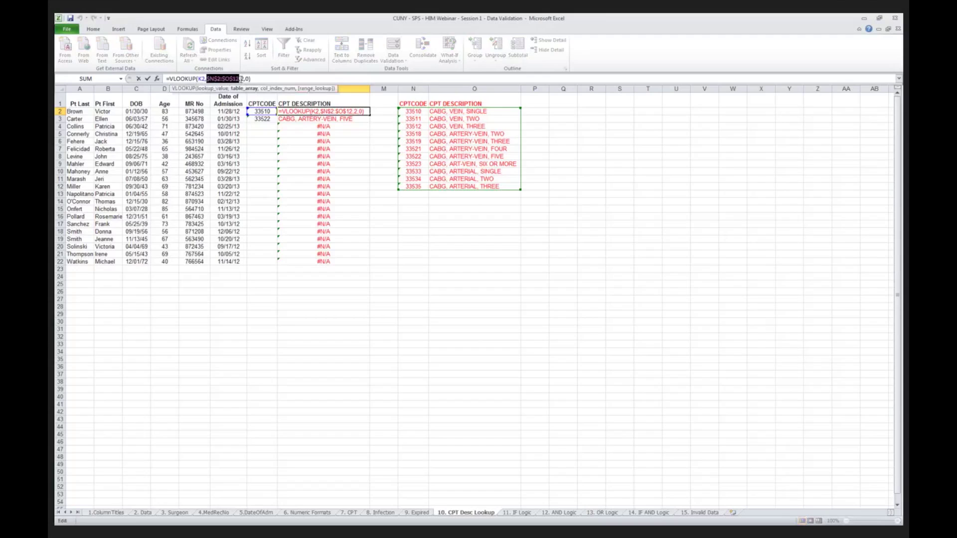
left_click(241, 79)
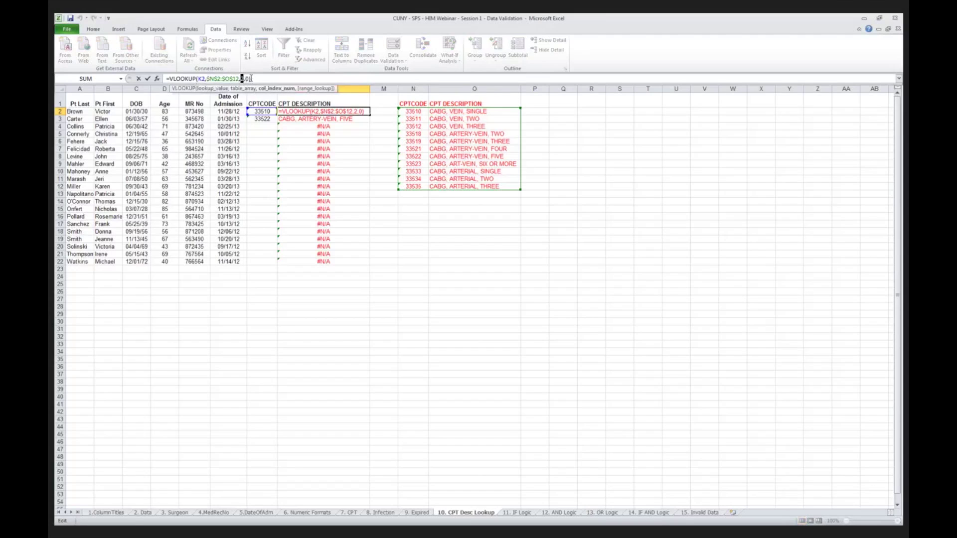
double_click(243, 79)
double_click(200, 78)
left_click_drag(207, 78, 239, 78)
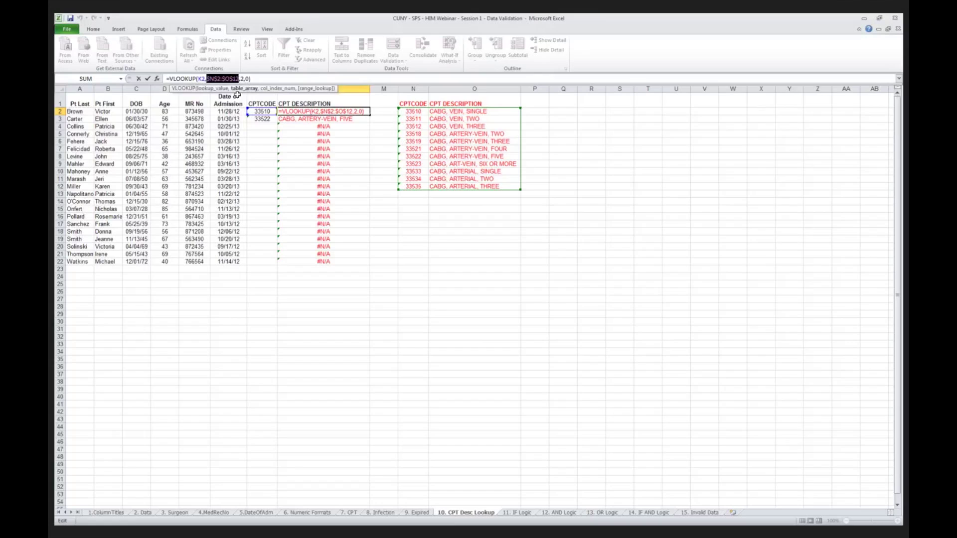
left_click(240, 78)
left_click_drag(240, 78, 241, 78)
Step: Choose 33519 for K4 and 33522 for K5 from their validation dropdowns
key("Return")
left_click(260, 127)
left_click(281, 127)
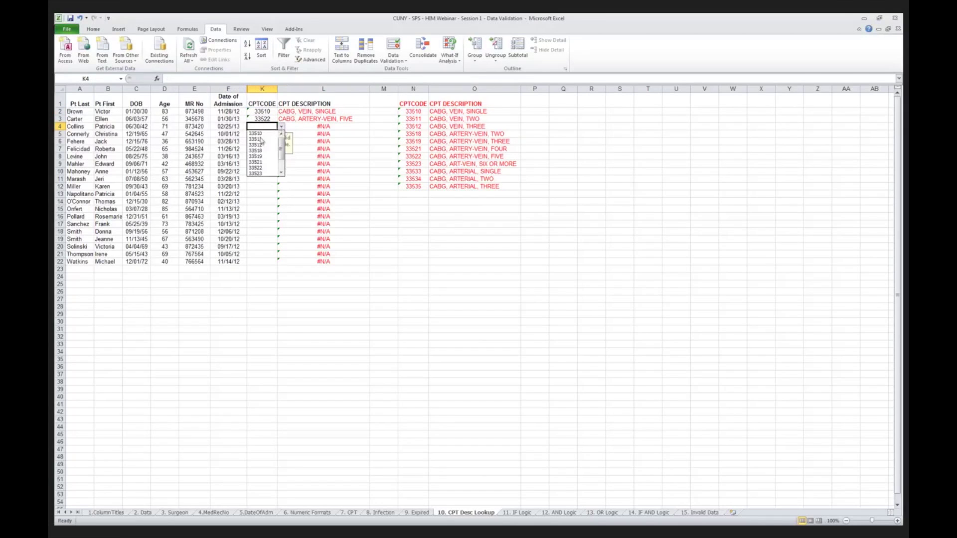
left_click(256, 157)
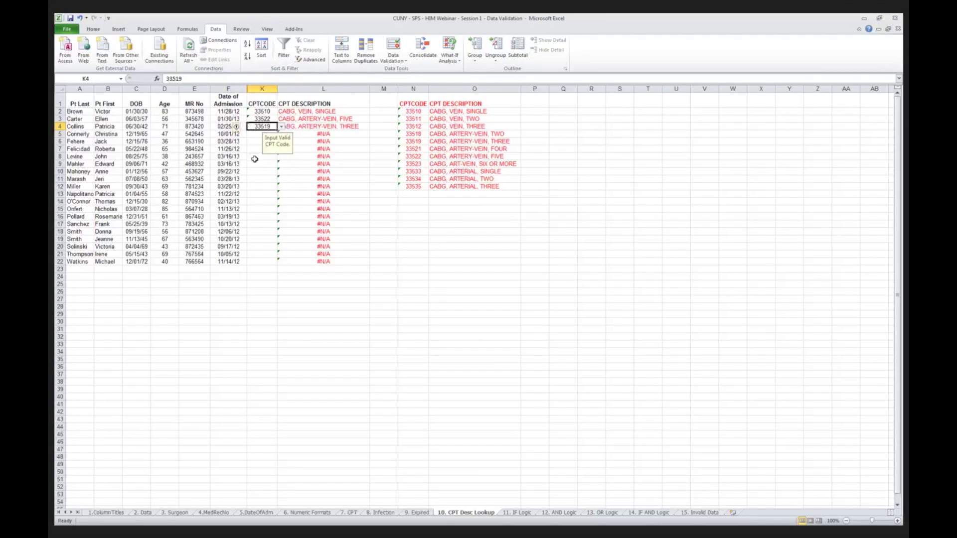
left_click(274, 135)
left_click(281, 134)
left_click(259, 179)
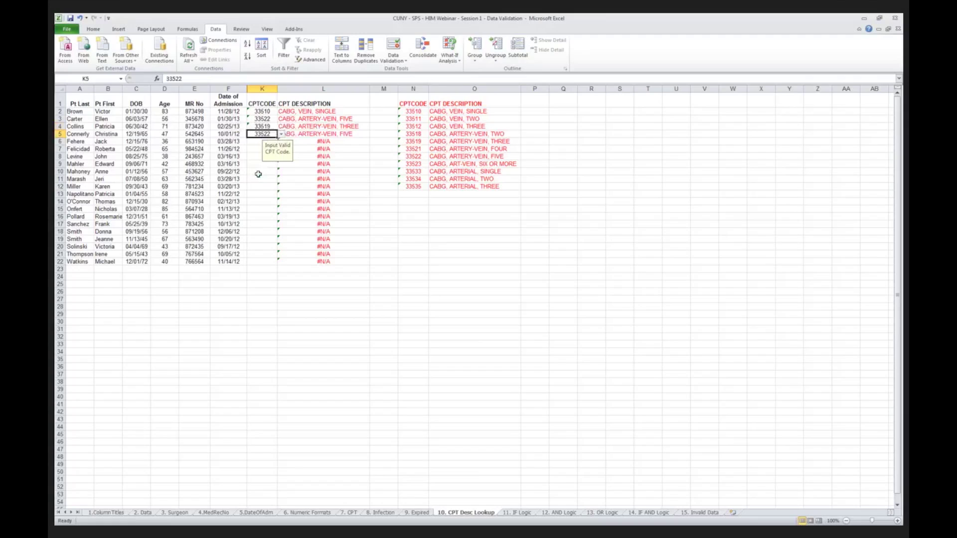
Step: Choose 33519 for K6 and 33512 for K7, then check row 8's description formula
left_click(261, 142)
left_click(281, 142)
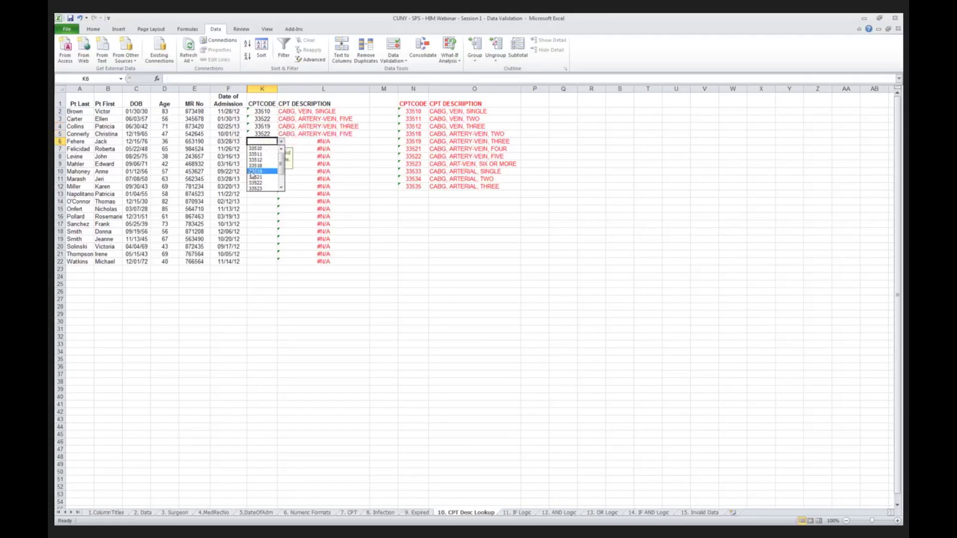
left_click(251, 169)
left_click(259, 149)
left_click(282, 150)
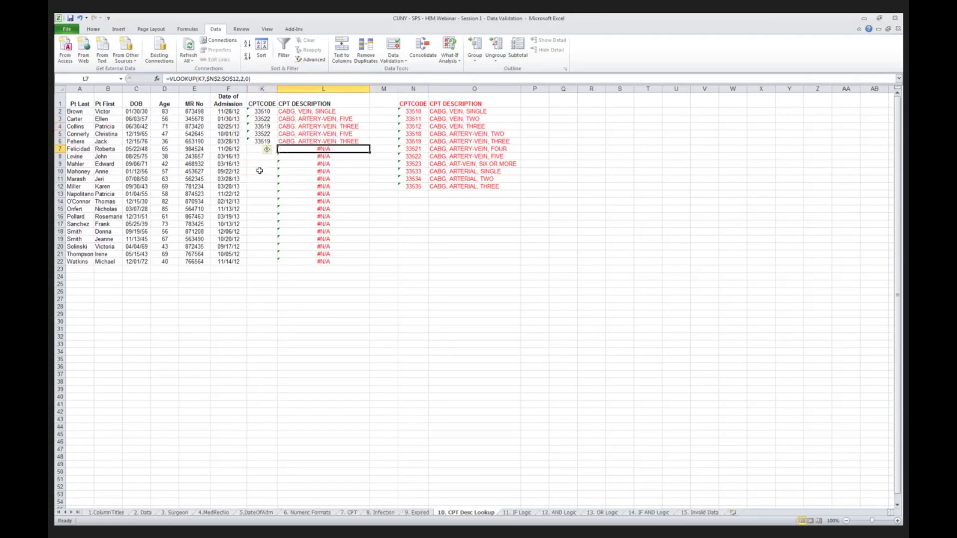
left_click(260, 148)
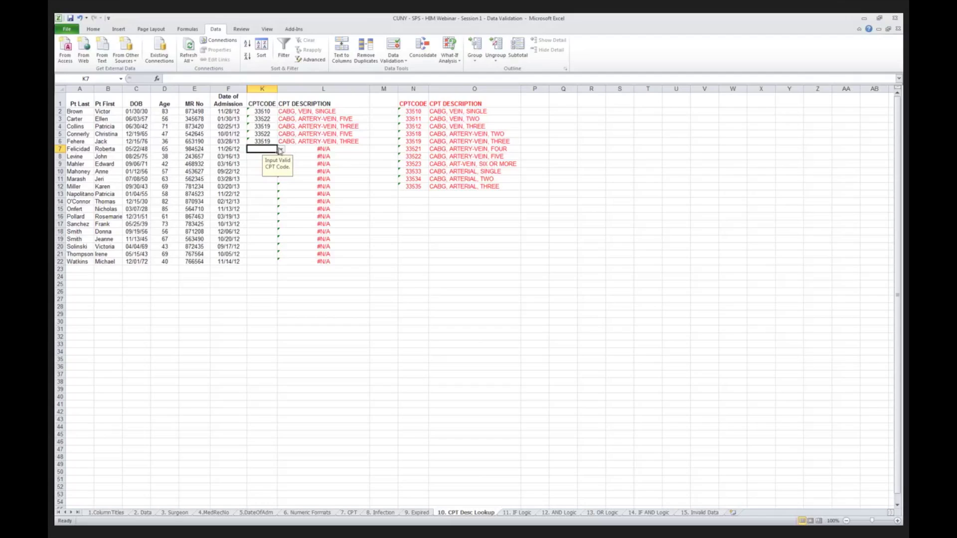
left_click(281, 149)
left_click(256, 168)
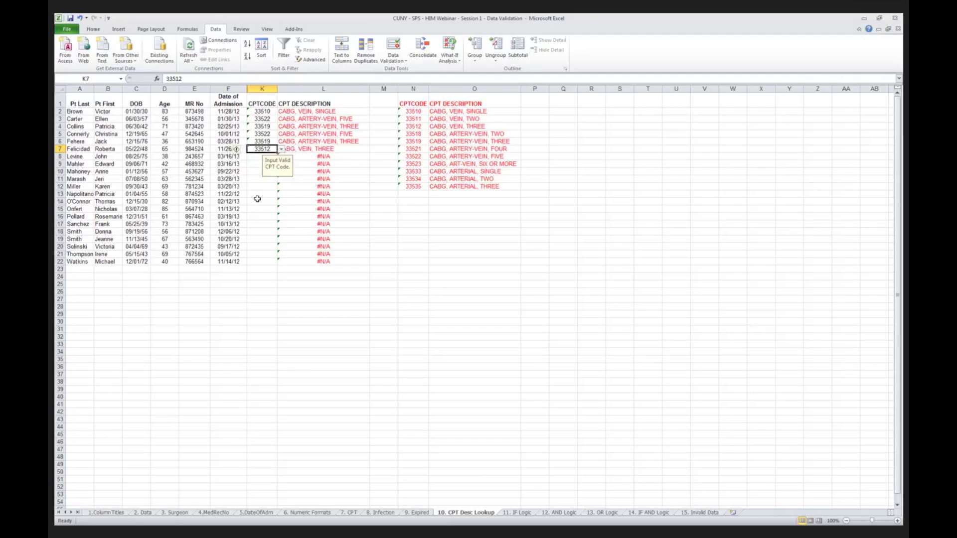
left_click(329, 158)
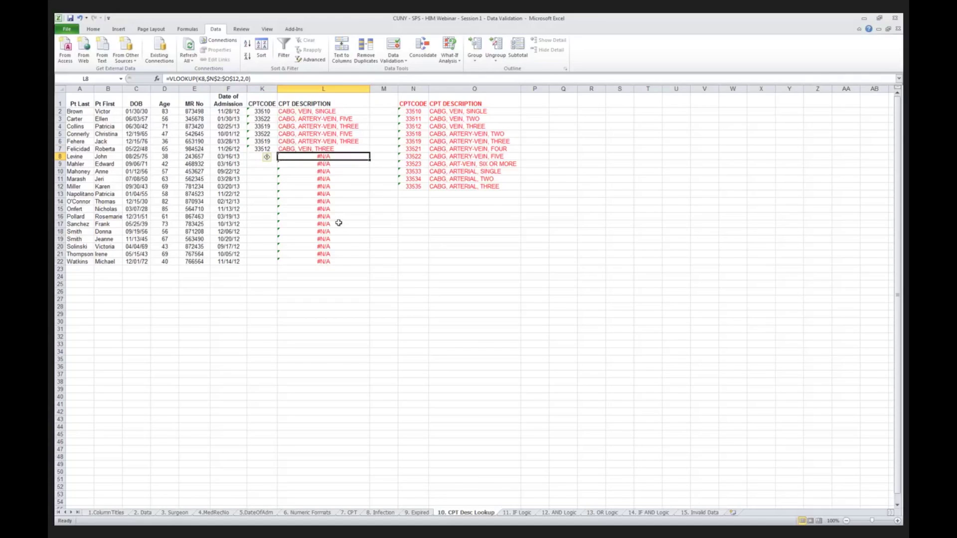
key("Left")
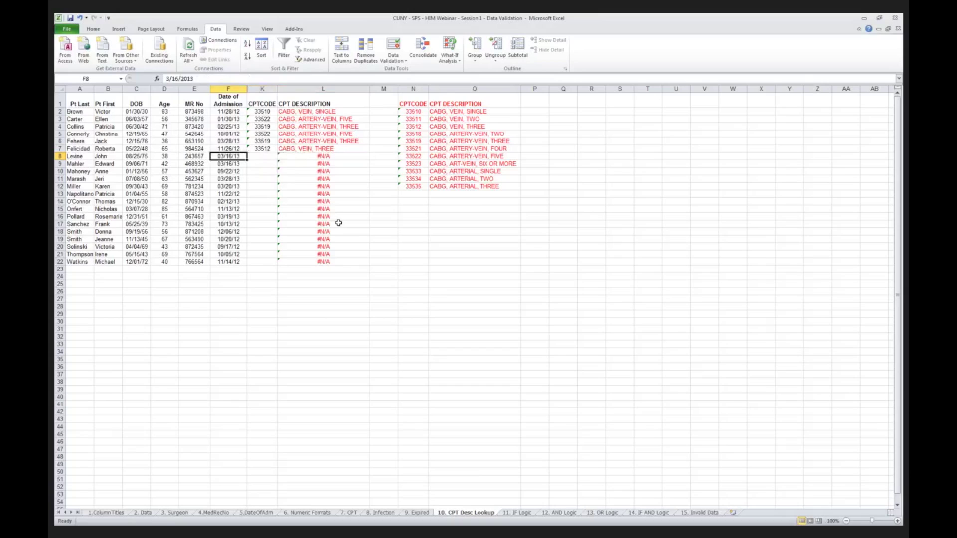
type("99999")
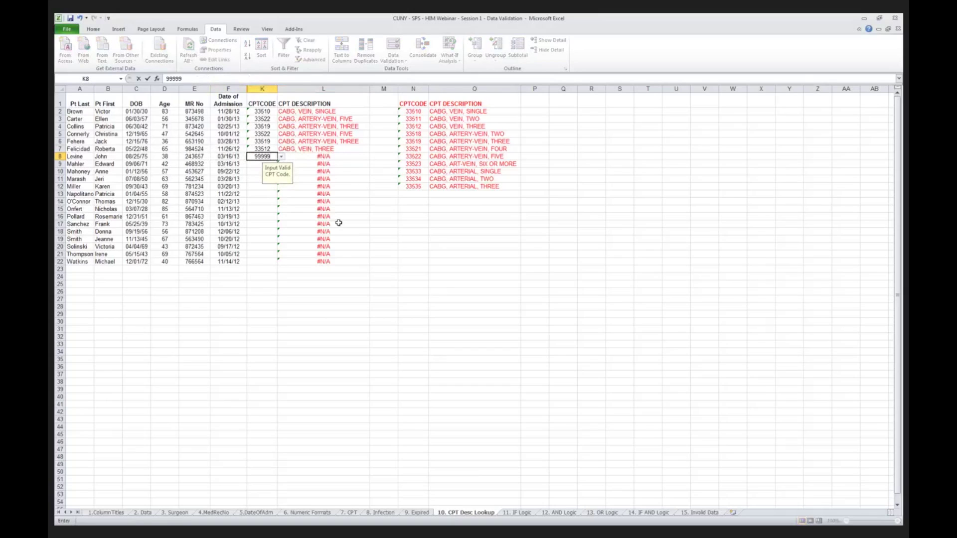
key("Return")
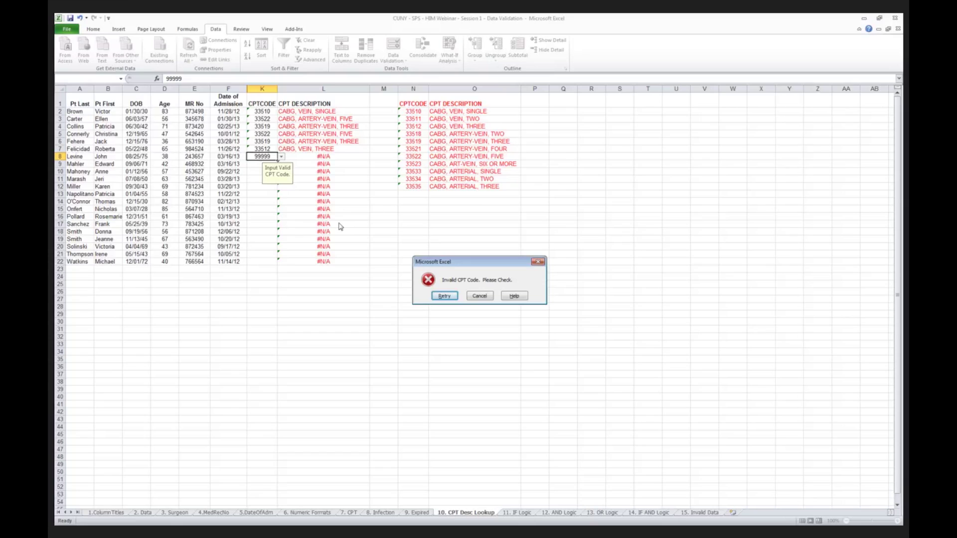
left_click(479, 296)
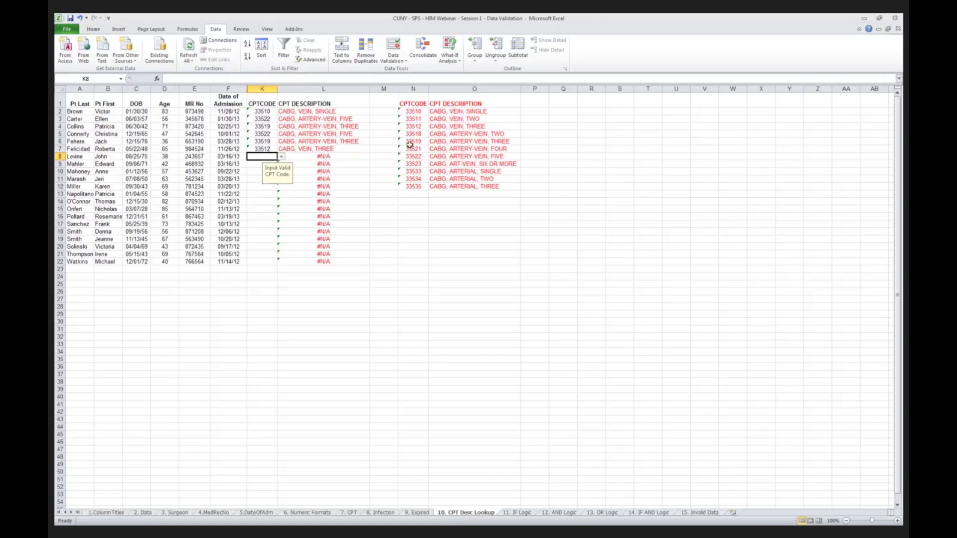
Step: Enter test code 99999 in lookup cell N12 and in K8
left_click(417, 189)
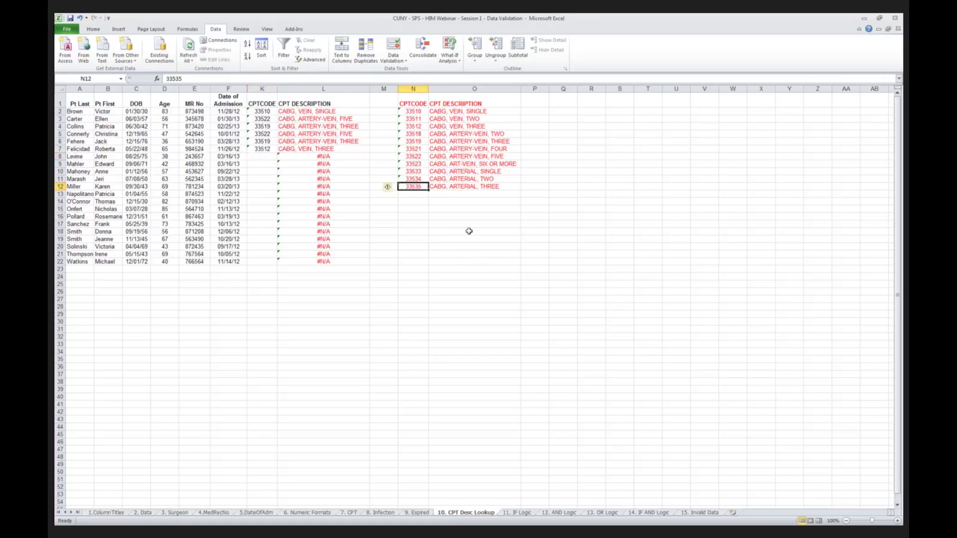
type("99999")
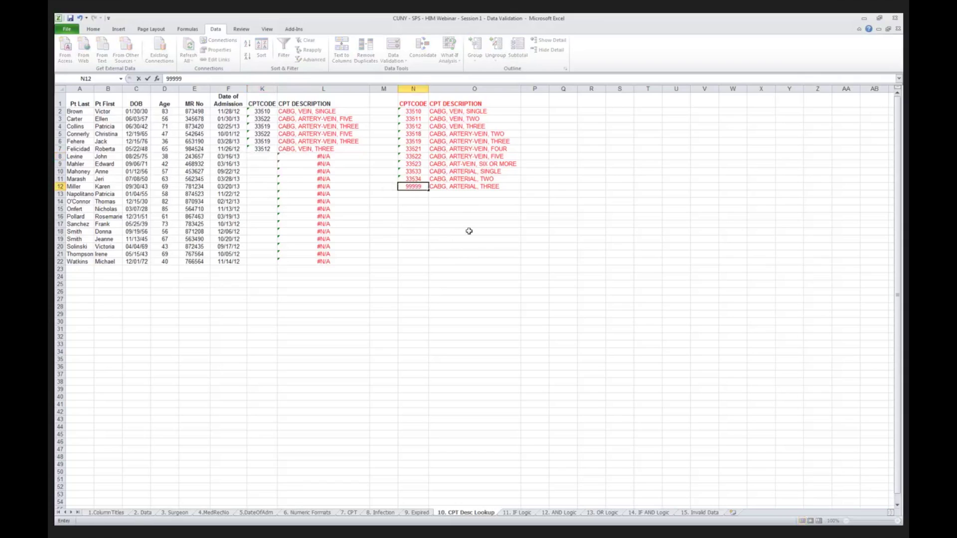
key("Return")
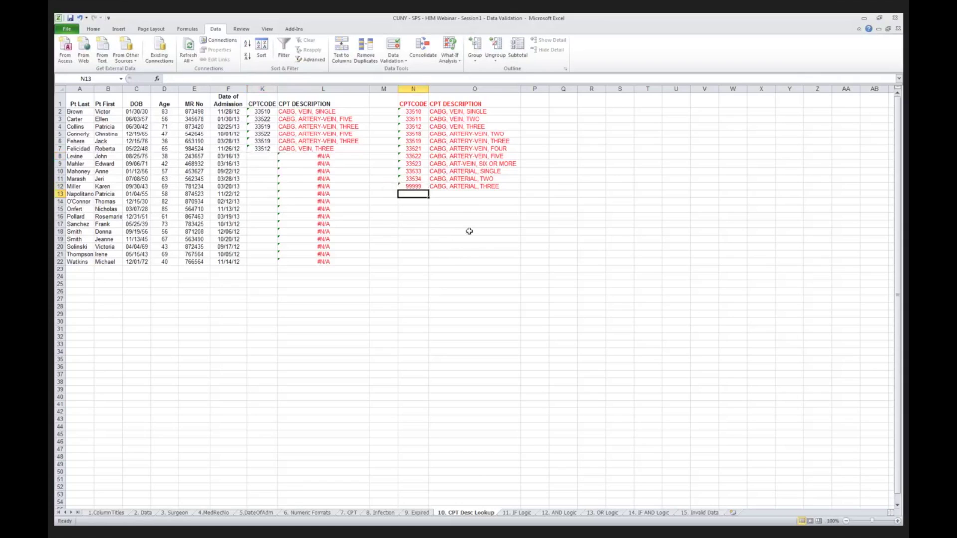
left_click(263, 158)
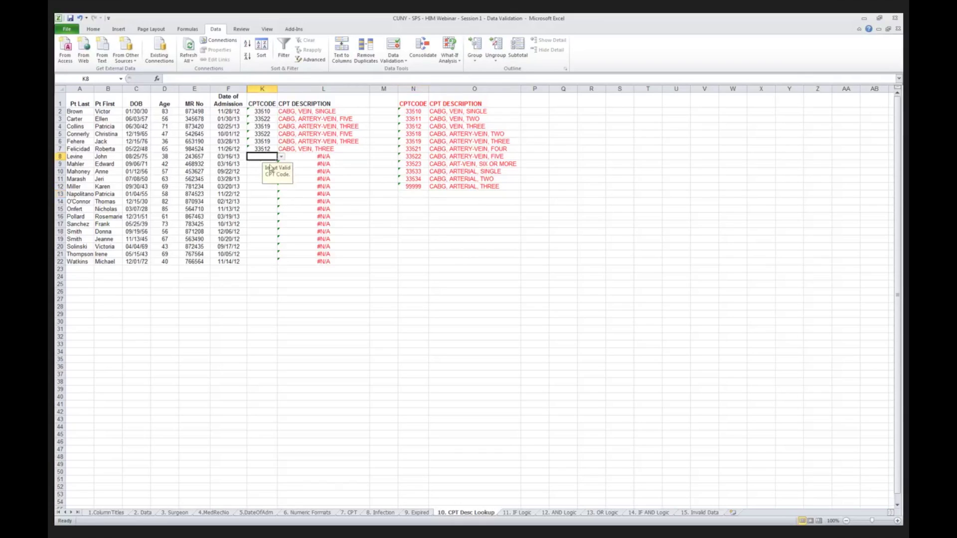
type("99999")
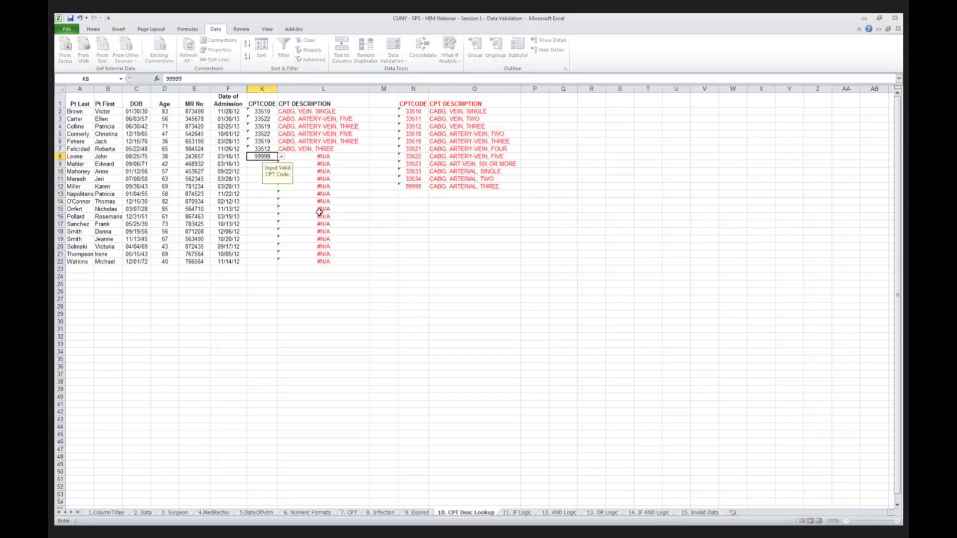
key("Return")
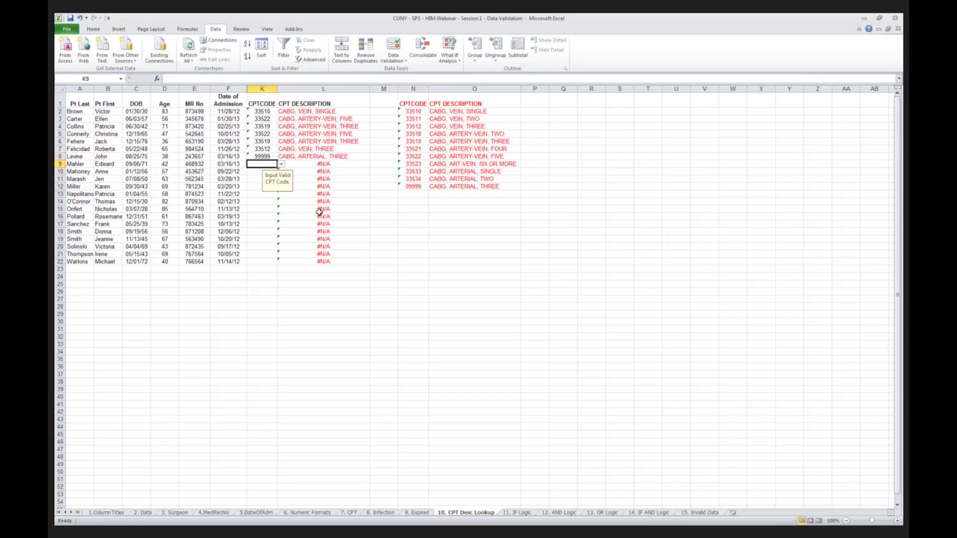
Step: Undo both test entries, leaving K8 blank and N12 back at 33535
left_click(413, 187)
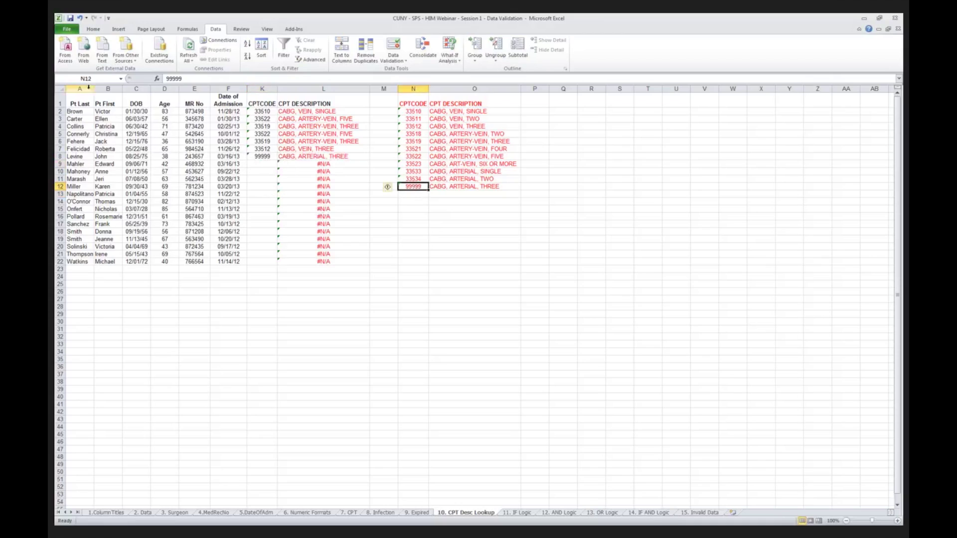
left_click(80, 18)
left_click(79, 18)
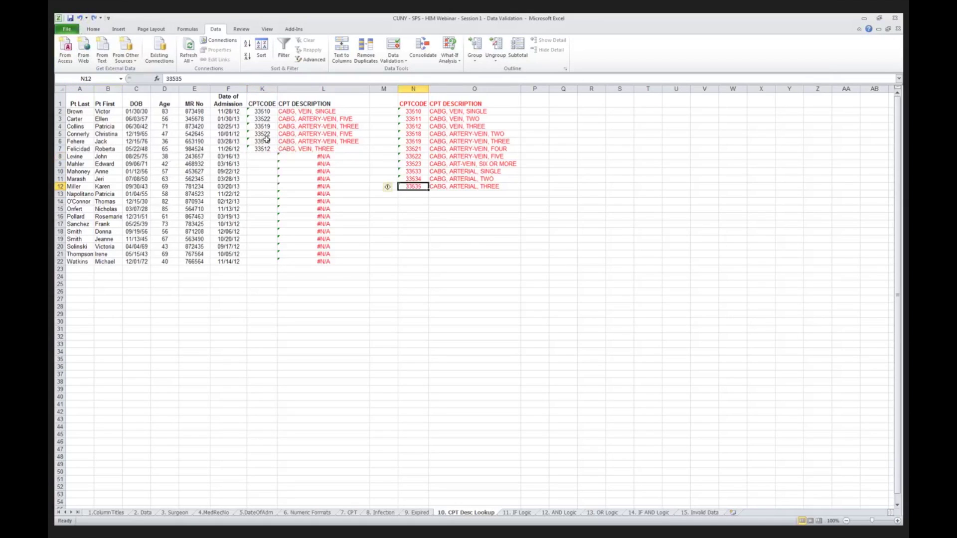
left_click_drag(263, 111, 263, 261)
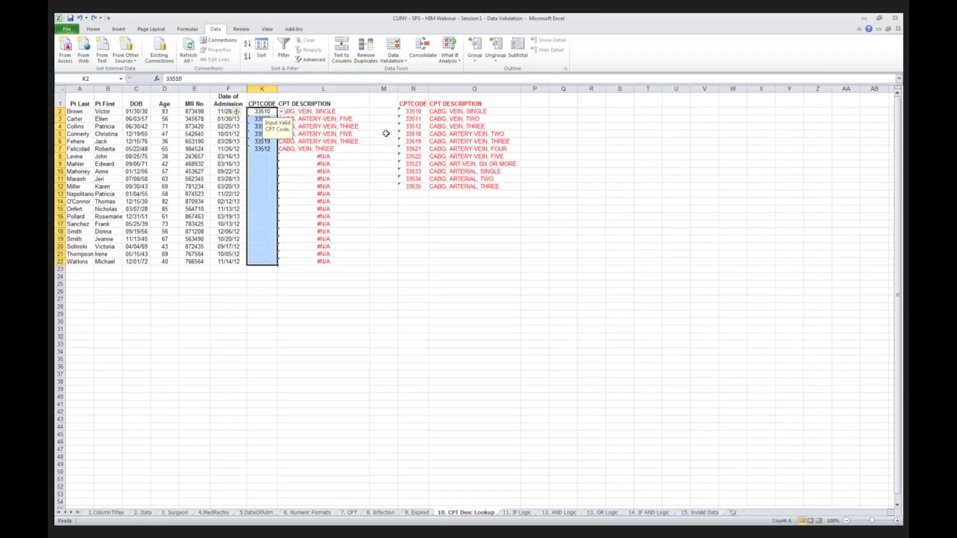
left_click(414, 111)
left_click_drag(414, 111, 413, 186)
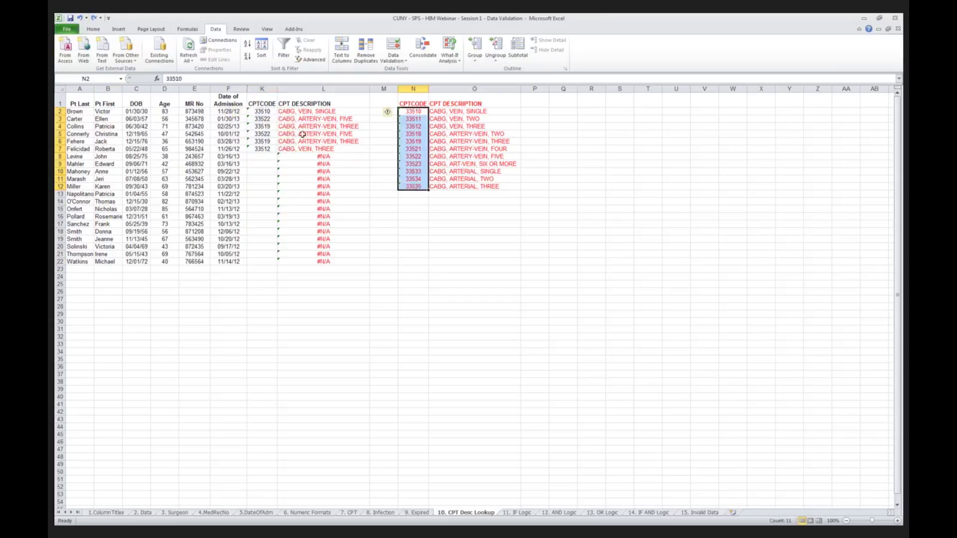
left_click_drag(262, 111, 263, 257)
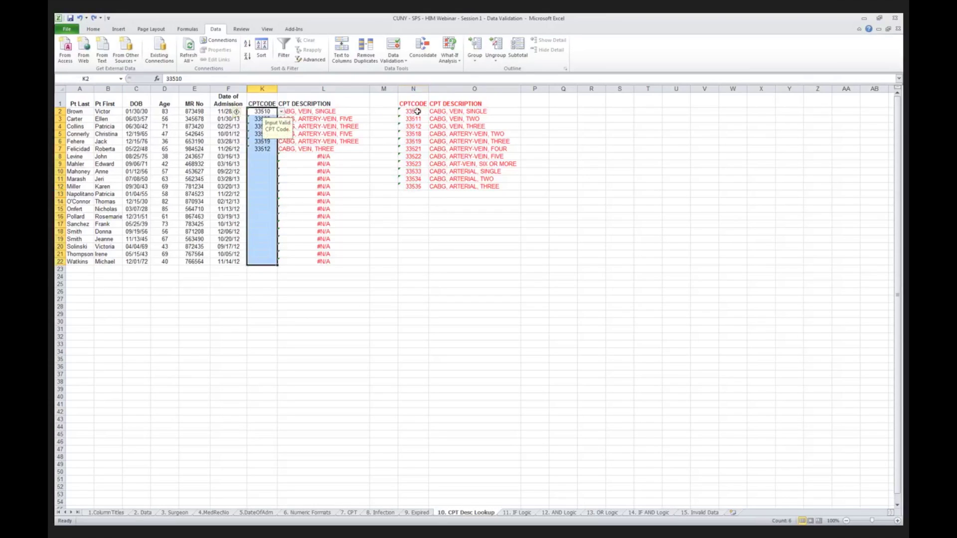
left_click_drag(413, 111, 412, 184)
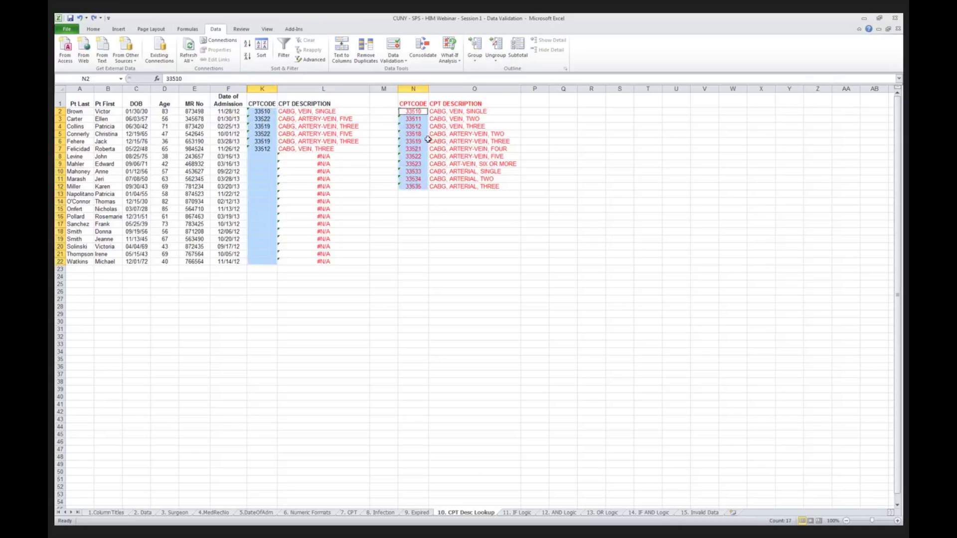
left_click_drag(409, 111, 444, 187)
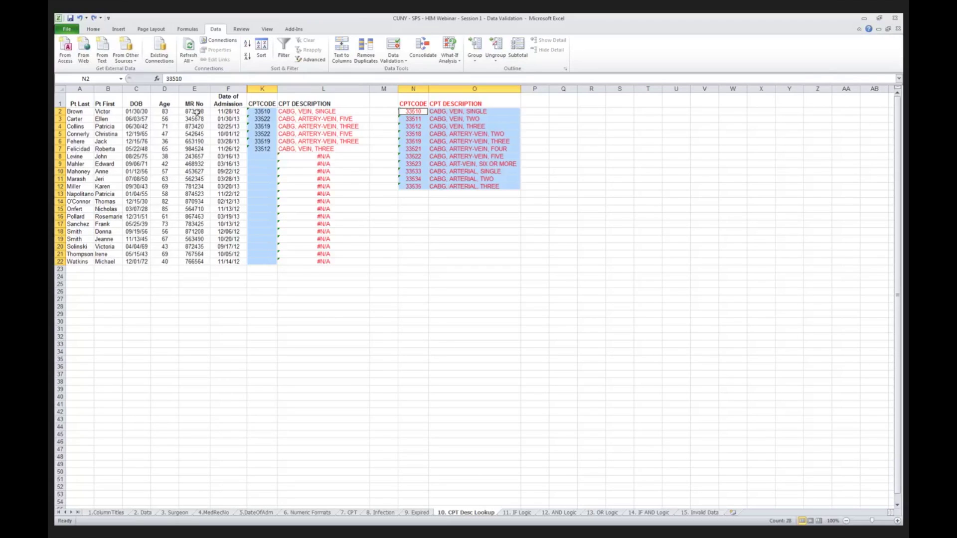
left_click(257, 112)
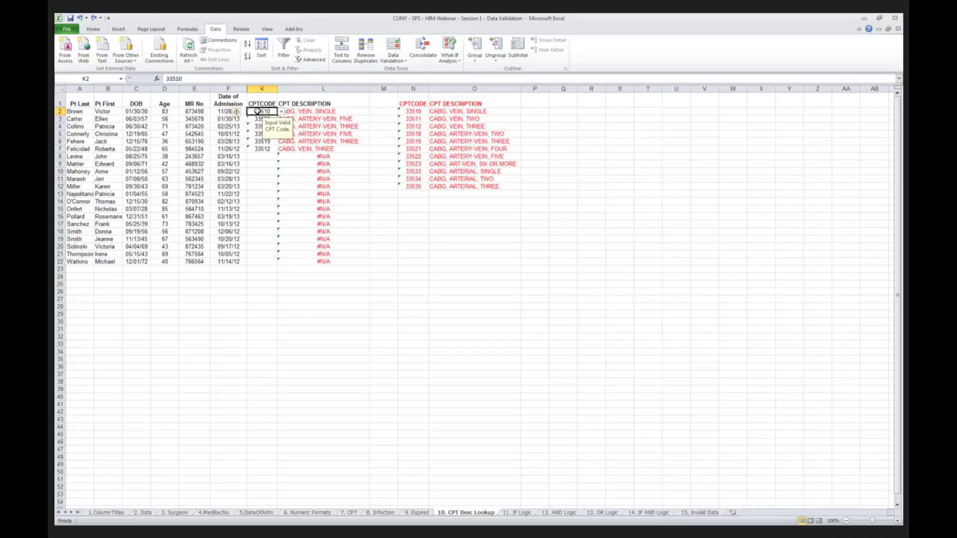
Step: Choose 33512 from K8's dropdown so L8 shows CABG, VEIN, THREE
left_click(345, 133)
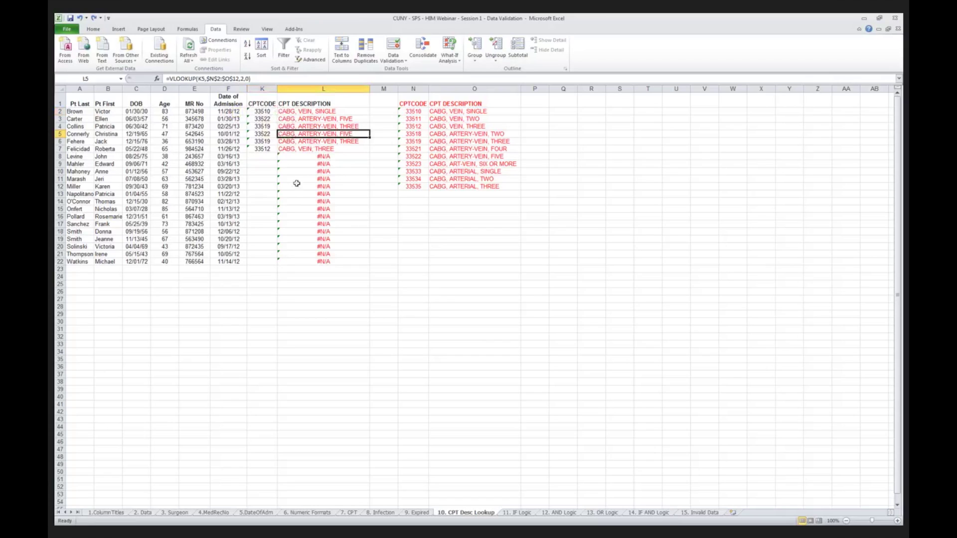
left_click(293, 157)
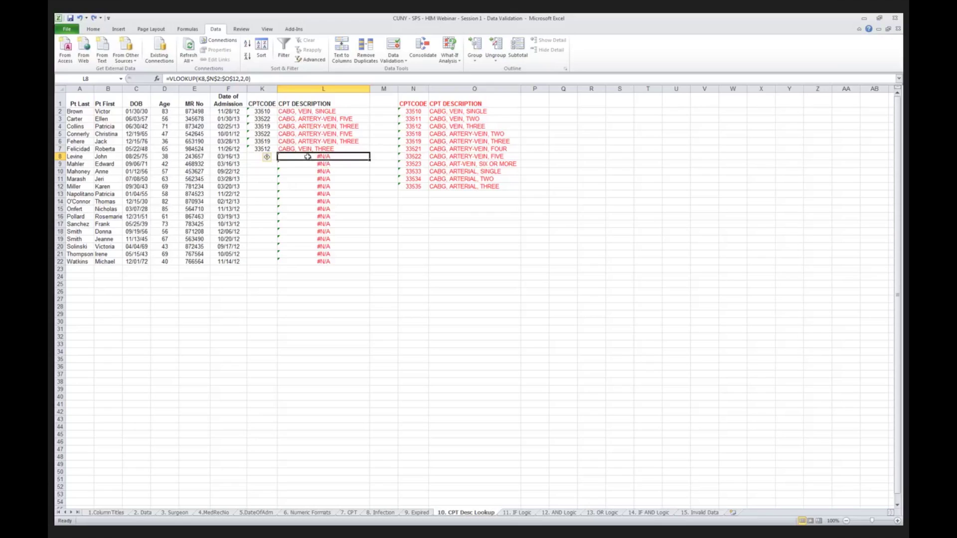
left_click(255, 157)
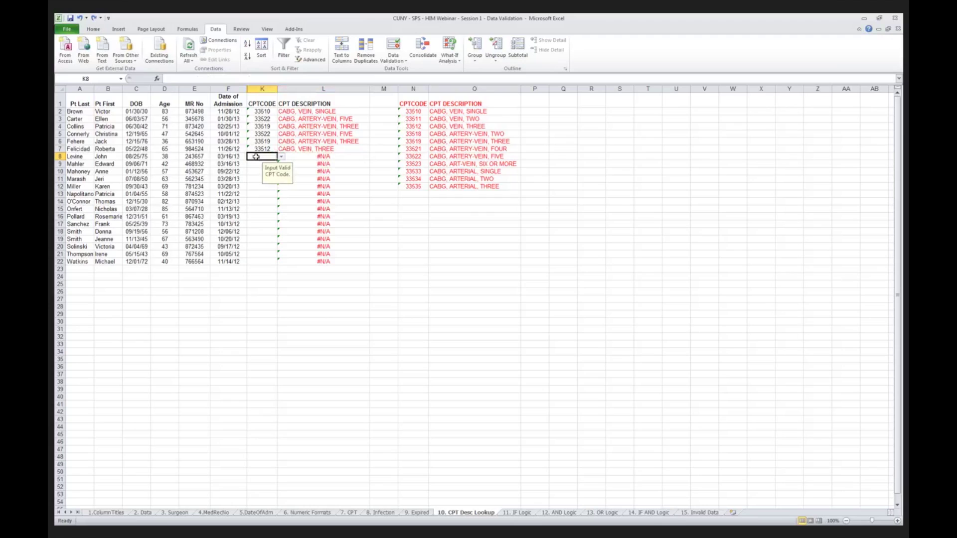
left_click(282, 157)
left_click(261, 175)
left_click(342, 157)
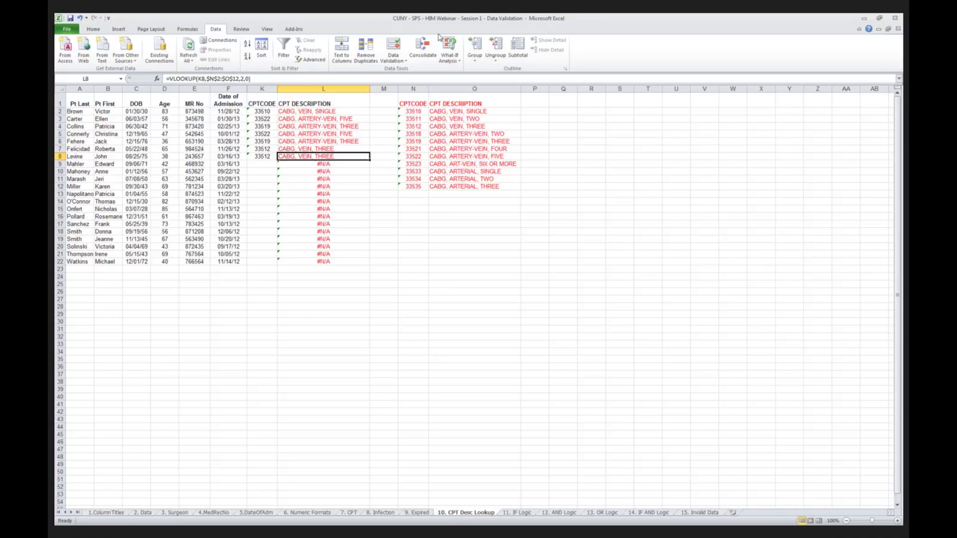
Step: Switch to the '11. IF Logic' sheet
left_click(518, 513)
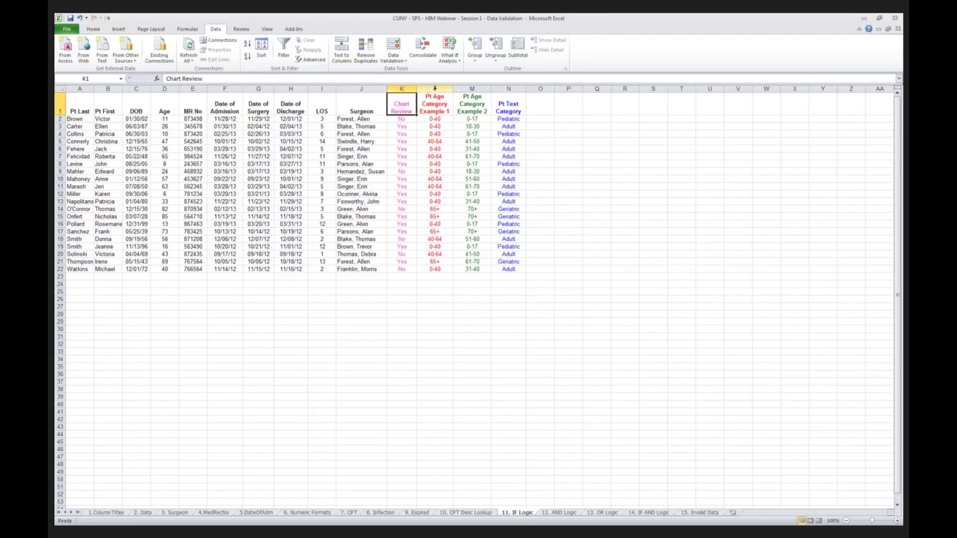
Step: Hide columns L through N, the two age-category columns and Pt Text Category
left_click_drag(434, 88, 503, 88)
right_click(501, 90)
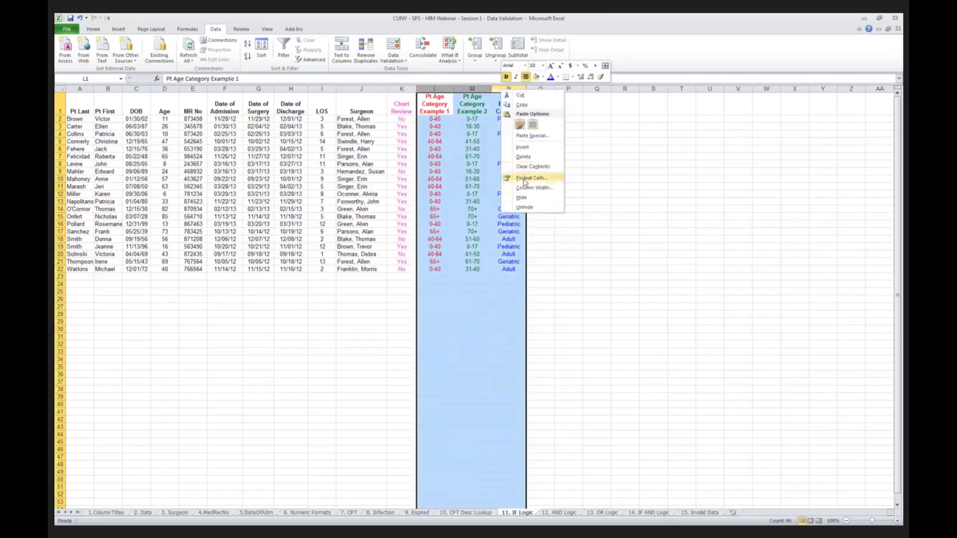
left_click(522, 197)
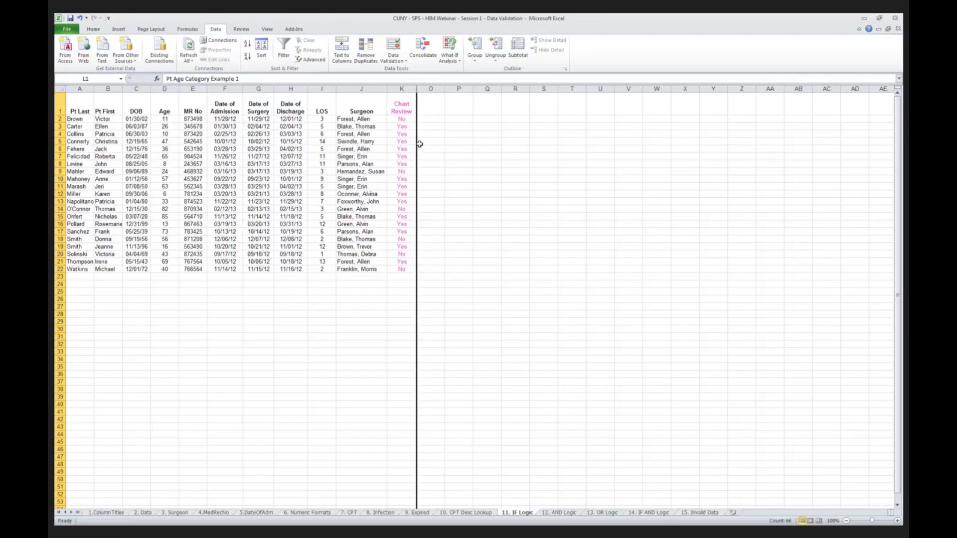
left_click(401, 120)
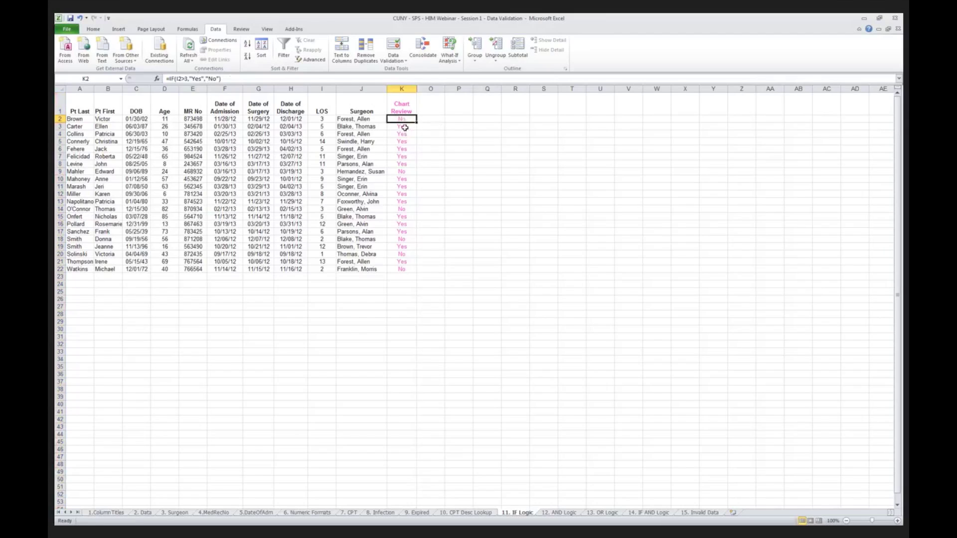
left_click(403, 107)
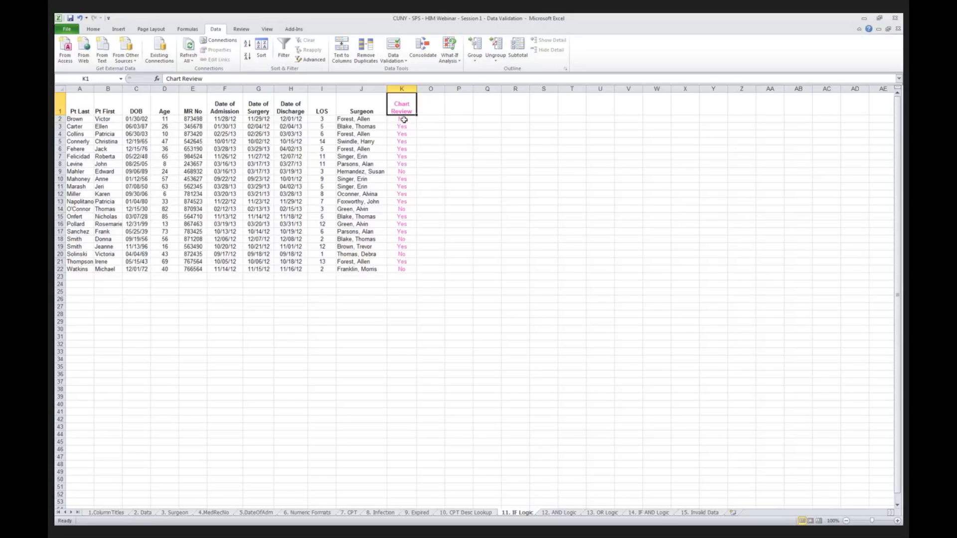
left_click(404, 120)
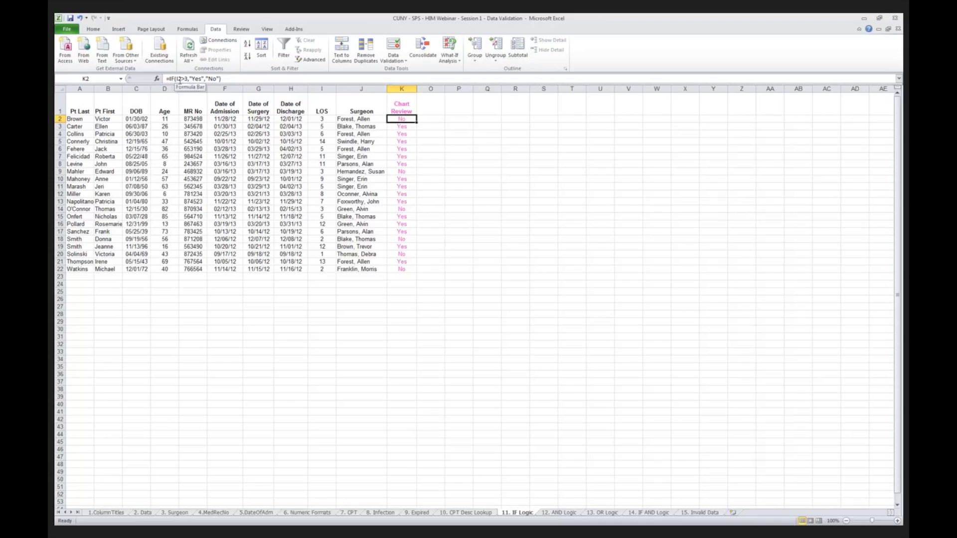
left_click(321, 119)
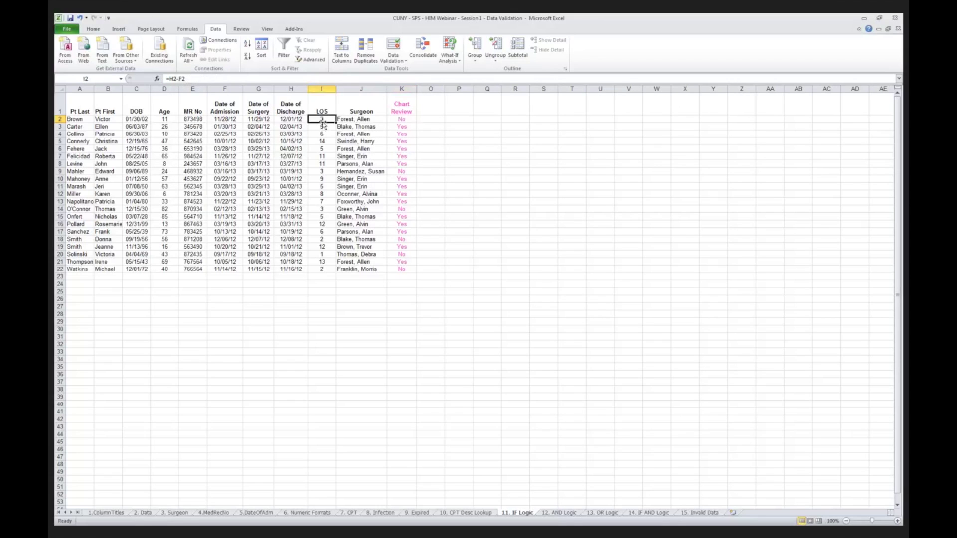
left_click(398, 119)
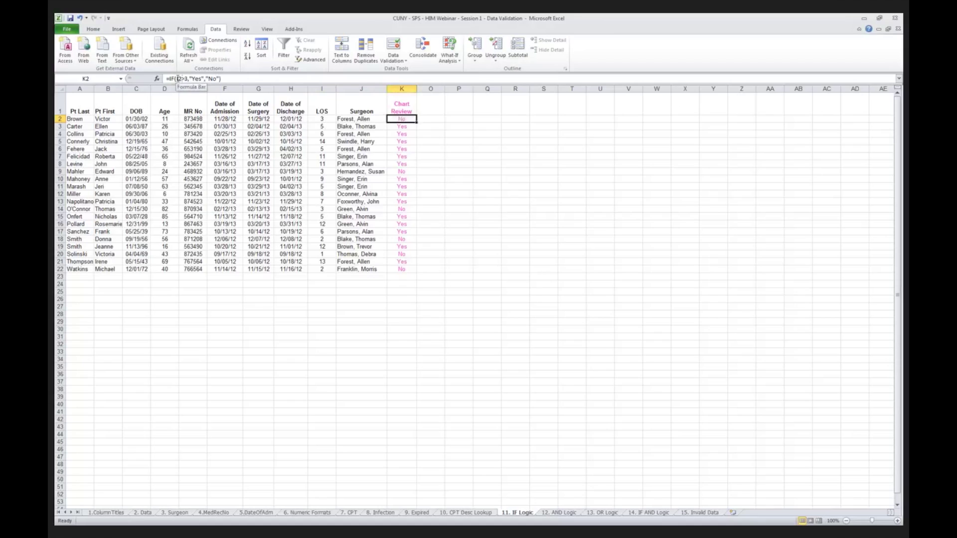